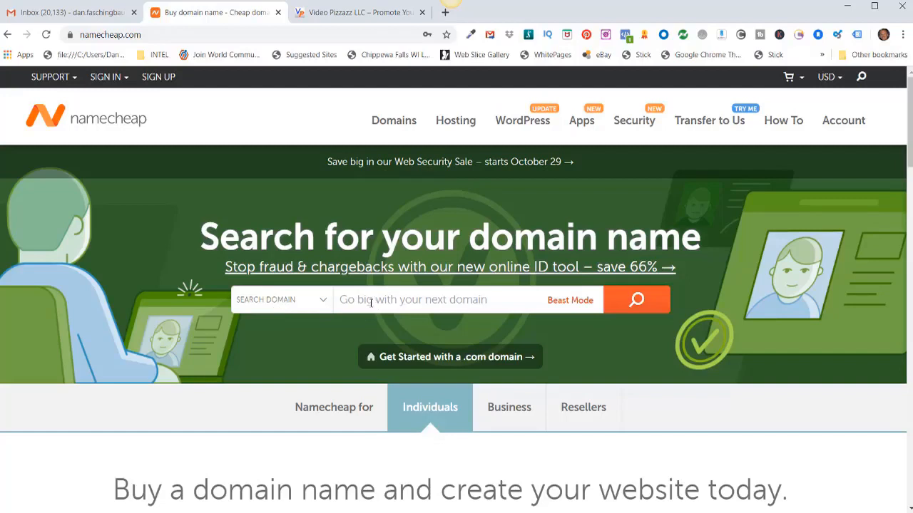
Step: Search for the domain VideoAdsCracked.com
right_click(362, 300)
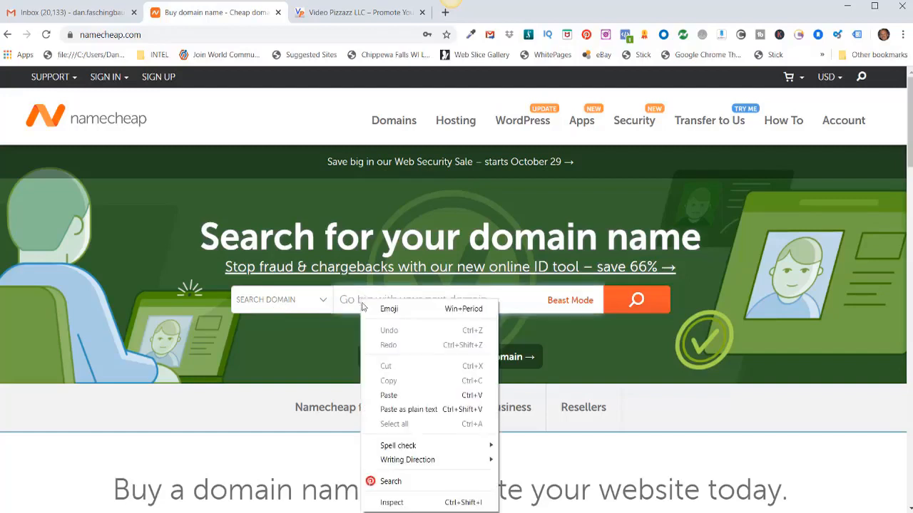
click(392, 394)
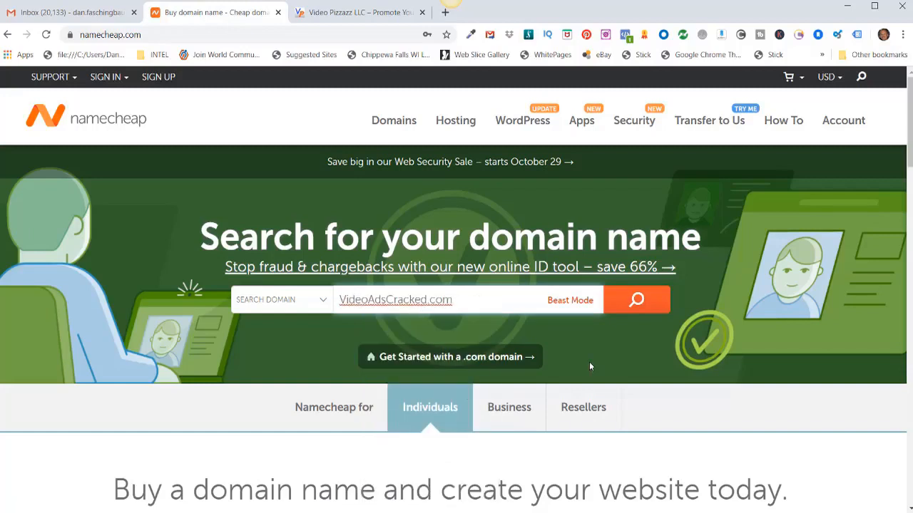
click(636, 300)
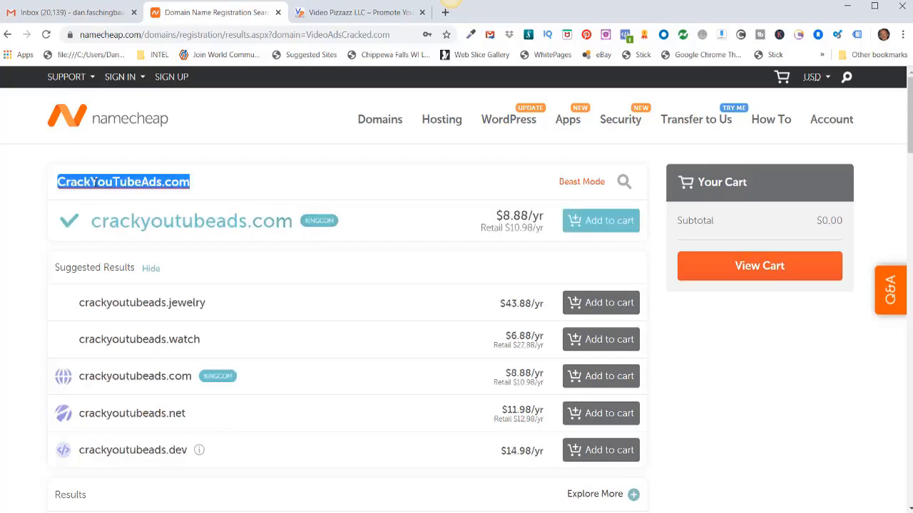
Step: Replace the searched domain with YouTubeAdsCracked.com and check its availability
text(YouTubeAdsCracked.com)
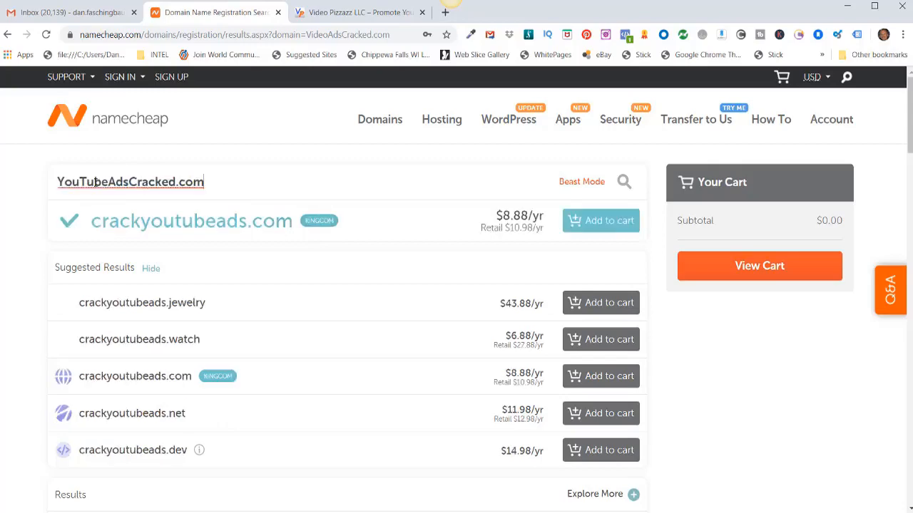
key(Return)
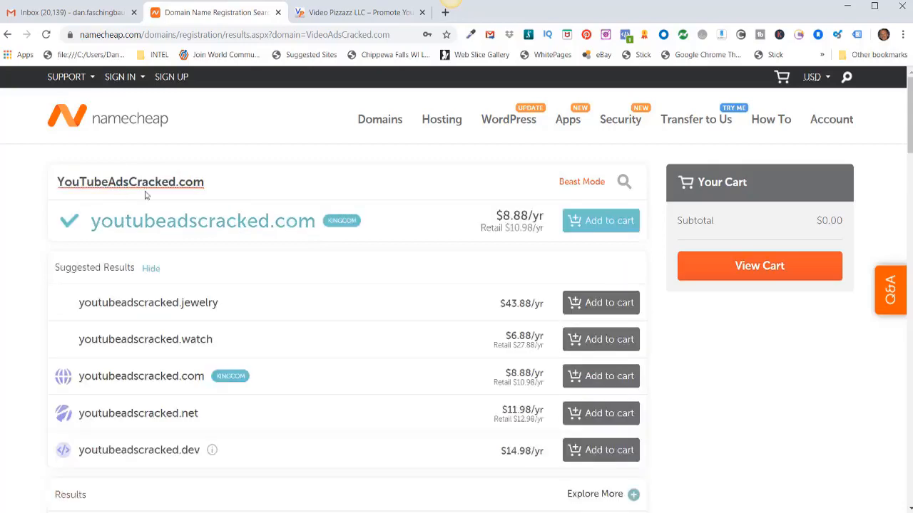
click(625, 183)
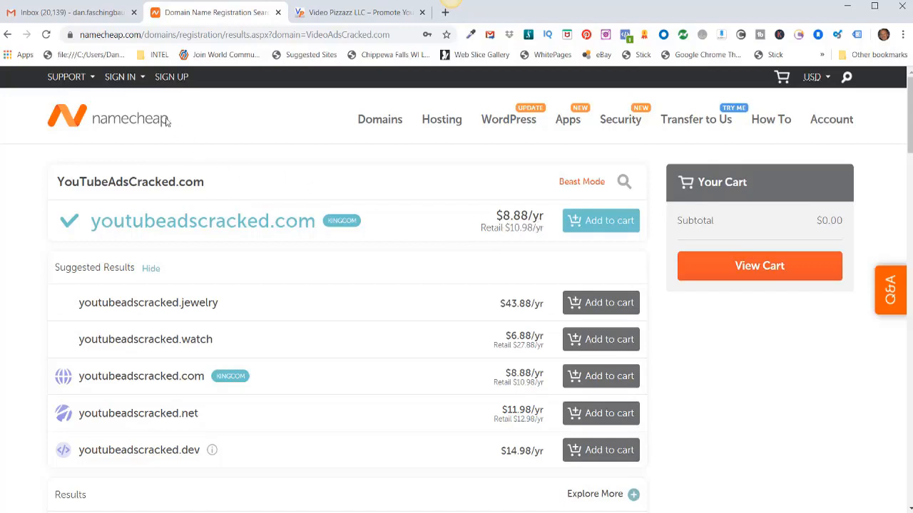
Step: Sign in to the account with the saved credentials and run a domain name search for YouTubeAdsCracked.com
click(119, 78)
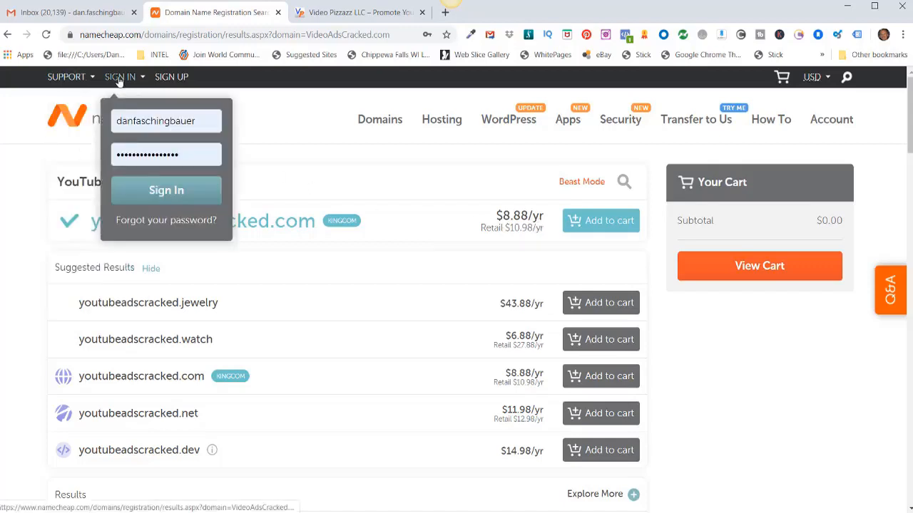
click(161, 191)
mouse_move(361, 124)
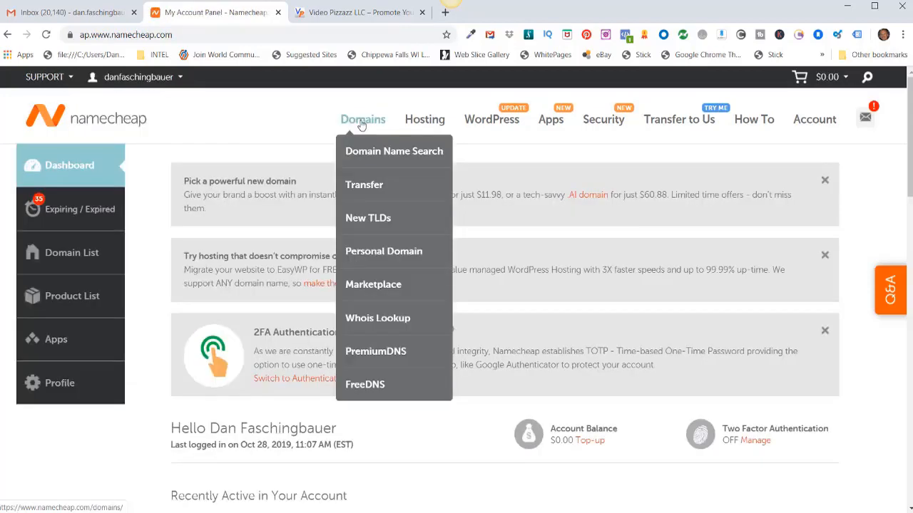
click(396, 157)
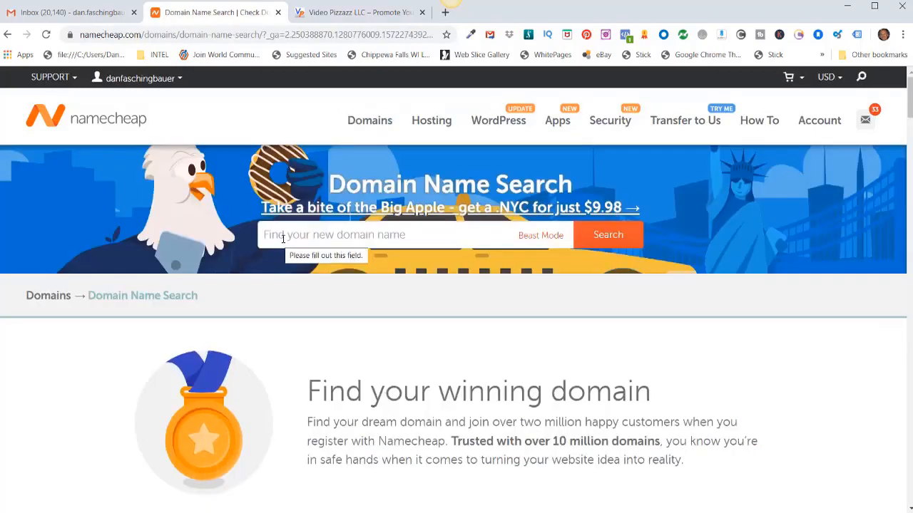
right_click(284, 236)
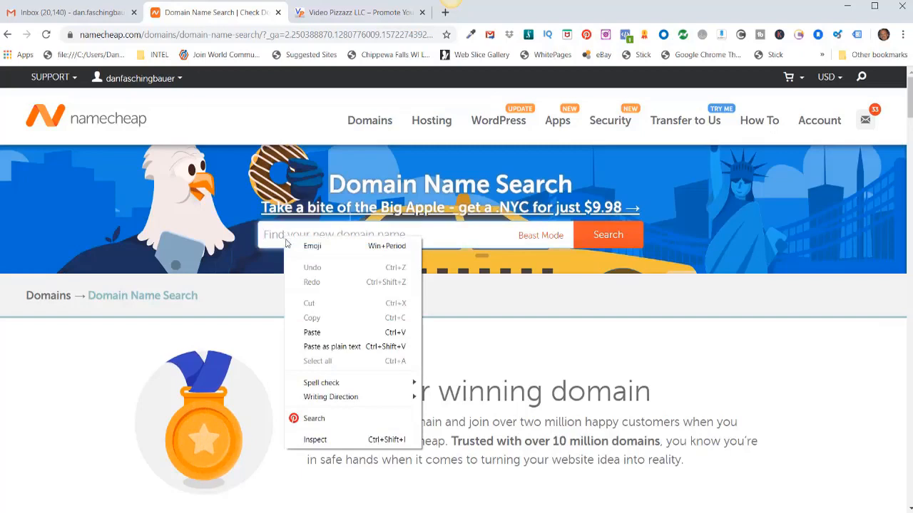
click(311, 332)
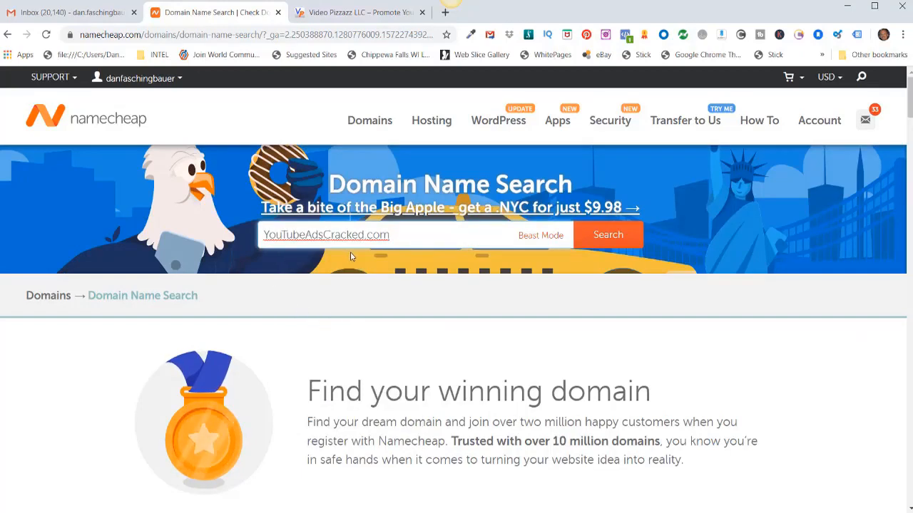
click(608, 242)
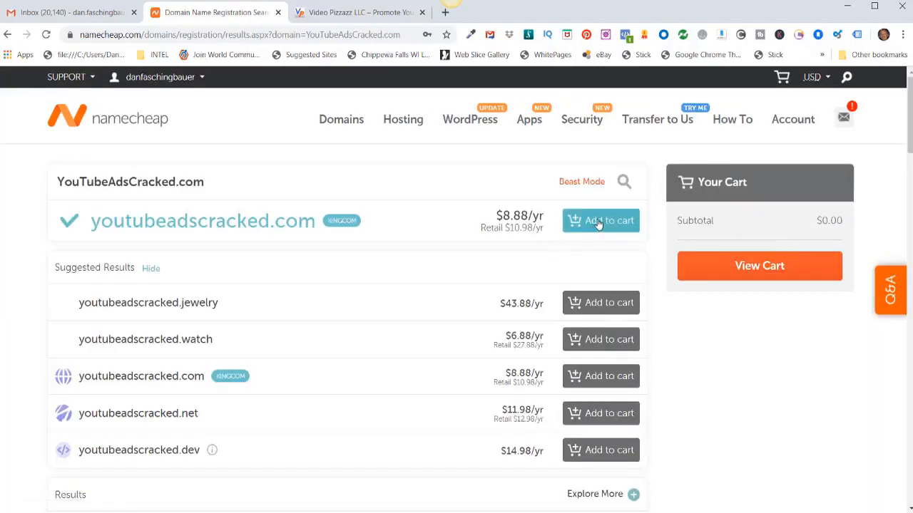
Step: Add youtubeadscracked.com to the cart and turn on auto-renew for its registration and WhoisGuard
click(598, 224)
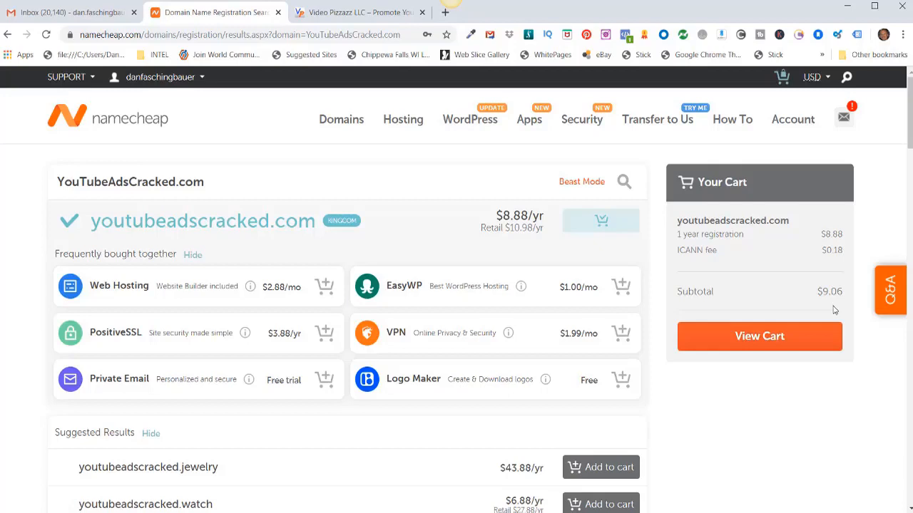
click(757, 342)
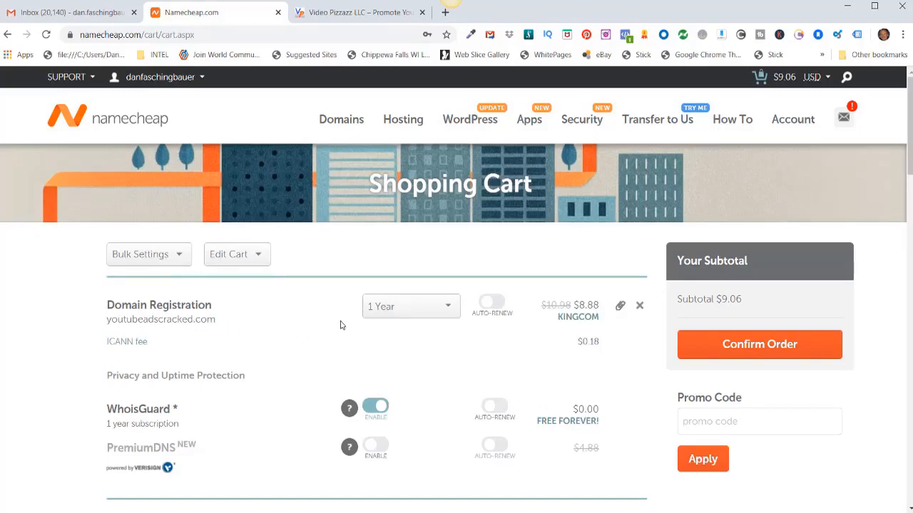
click(494, 304)
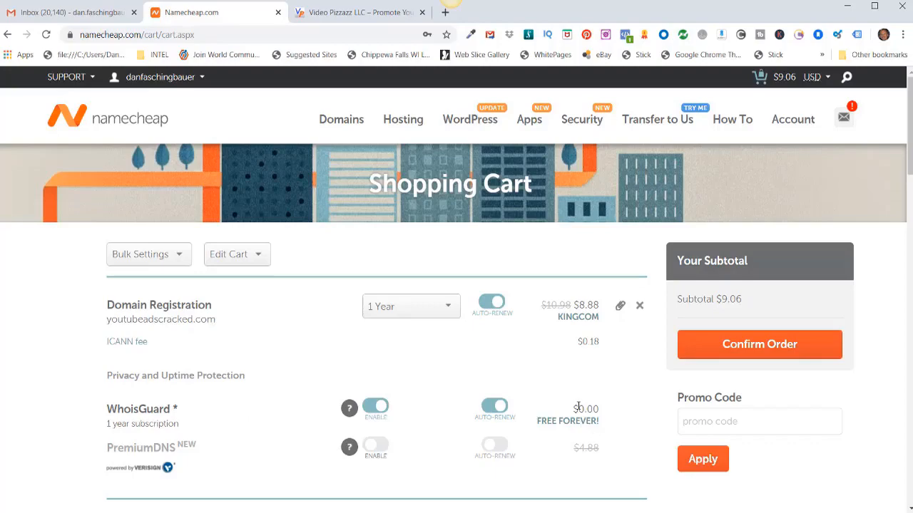
Step: Look through the optional add-ons in the shopping cart and confirm the order for the 1-year registration
scroll(577, 406, down, 9)
scroll(543, 395, up, 4)
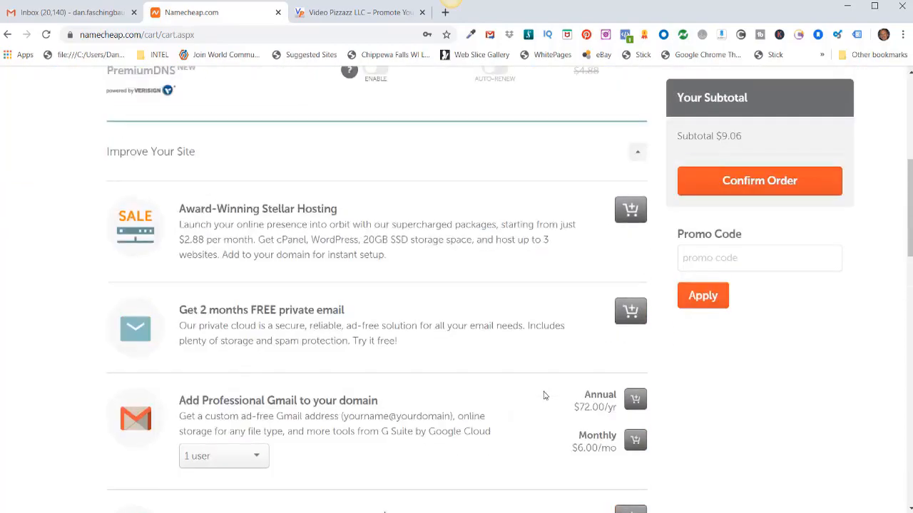
scroll(543, 395, up, 5)
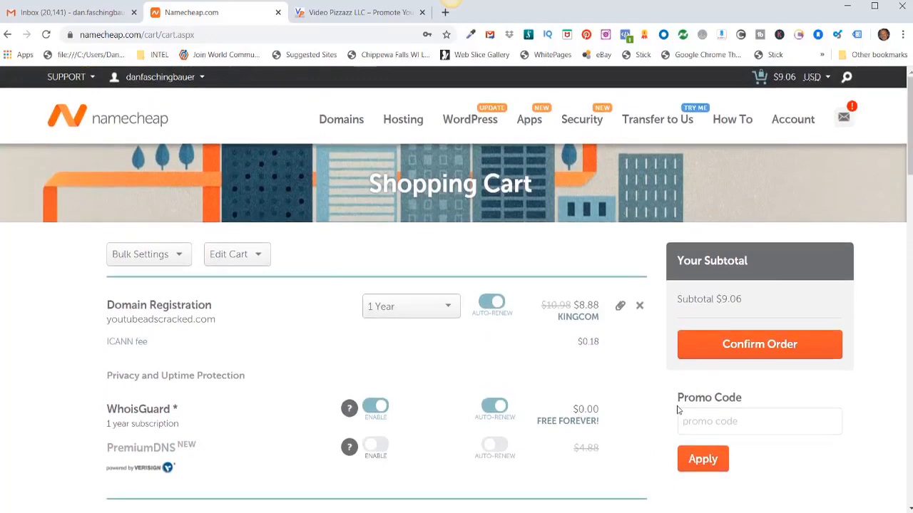
click(745, 346)
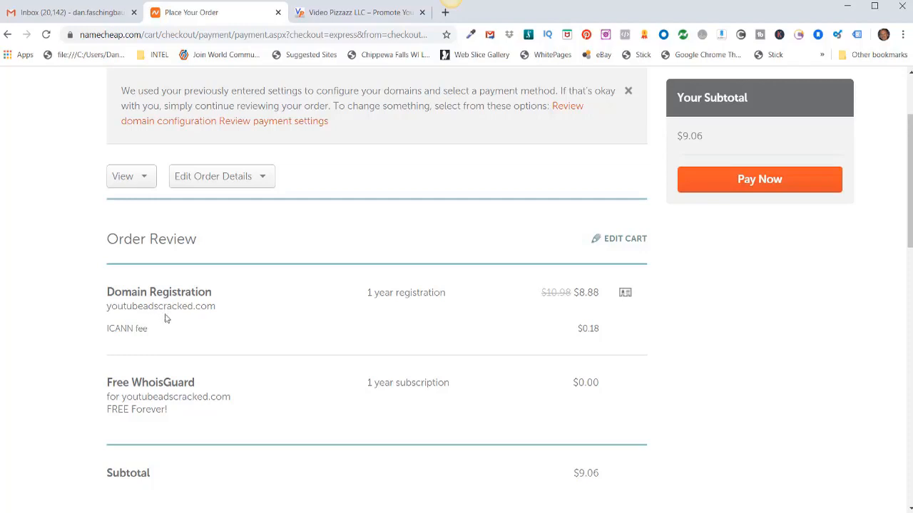
Step: Review the order items and payment details, and pay for the youtubeadscracked.com registration
scroll(272, 335, down, 3)
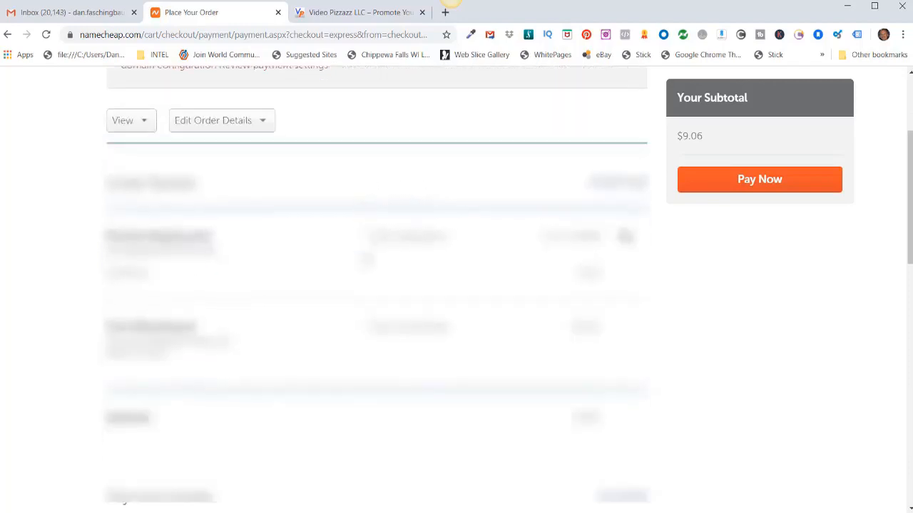
scroll(377, 286, up, 1)
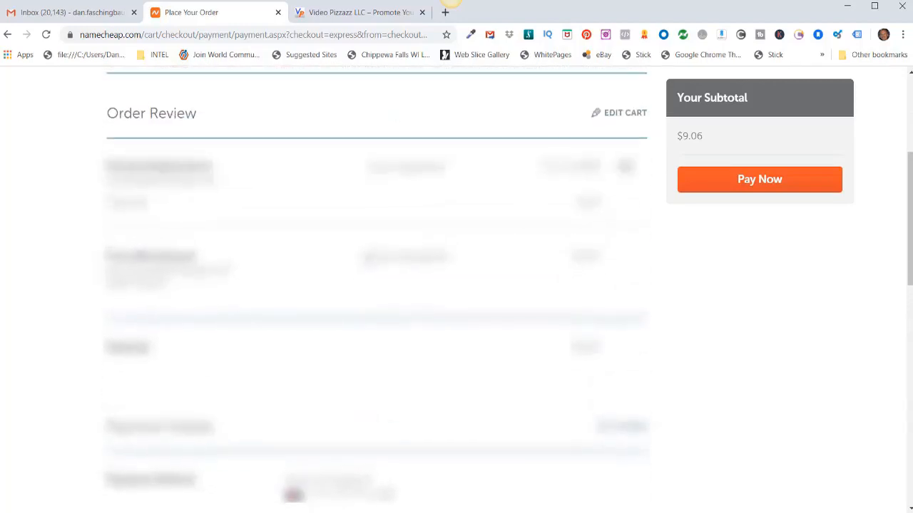
scroll(367, 257, down, 4)
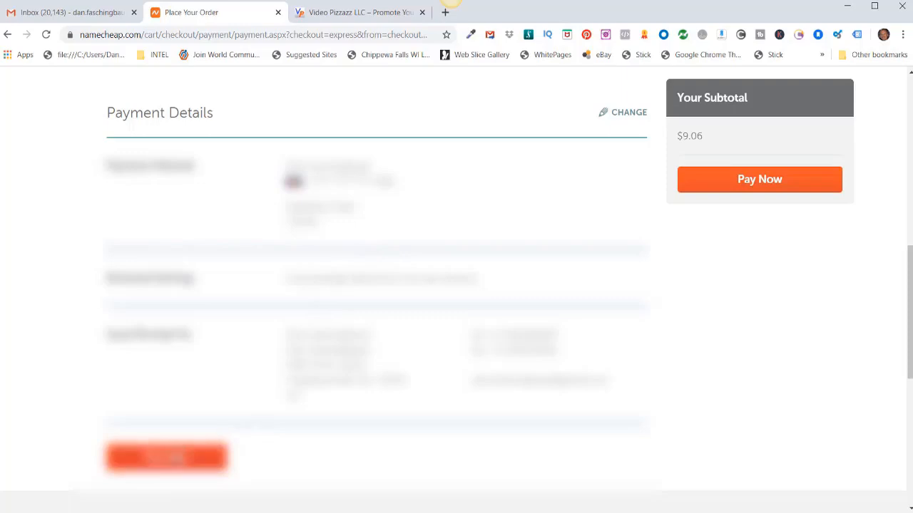
click(756, 182)
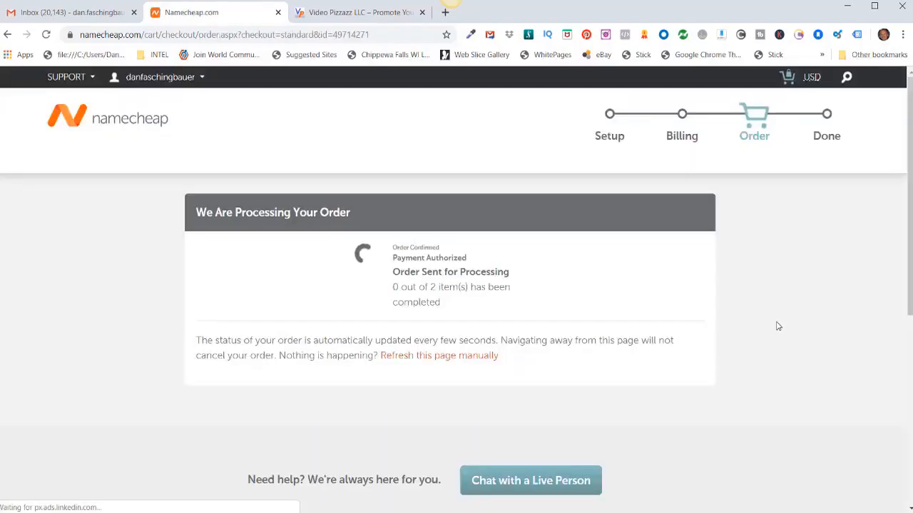
Step: Review the purchase summary and open the management page of youtubeadscracked.com from the domain list
scroll(777, 323, down, 5)
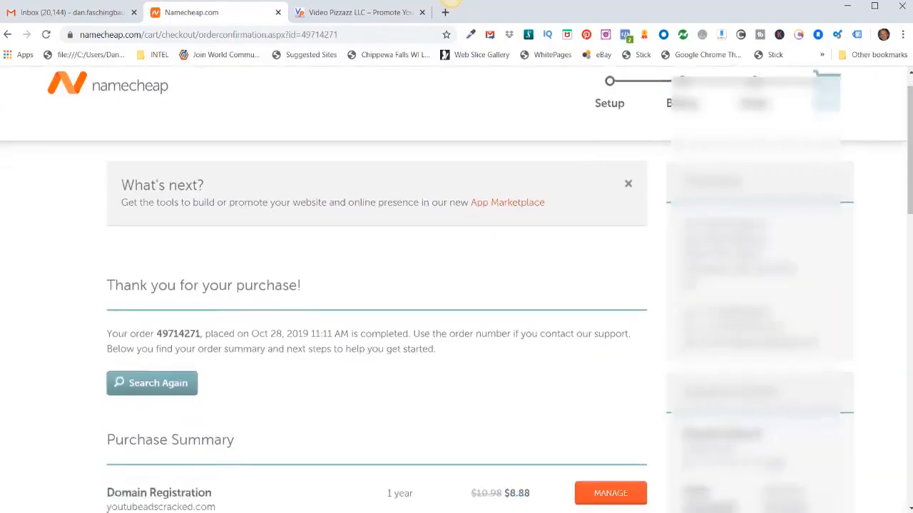
scroll(509, 285, down, 3)
scroll(509, 285, up, 2)
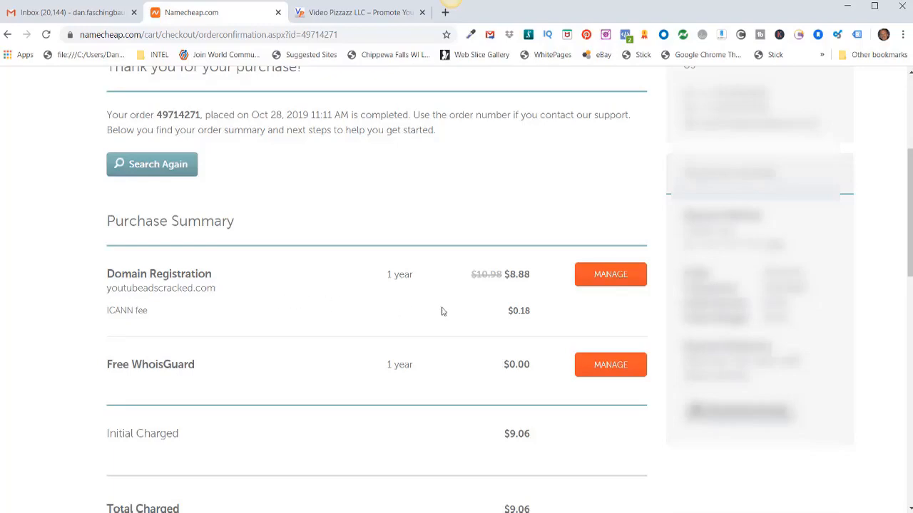
click(608, 277)
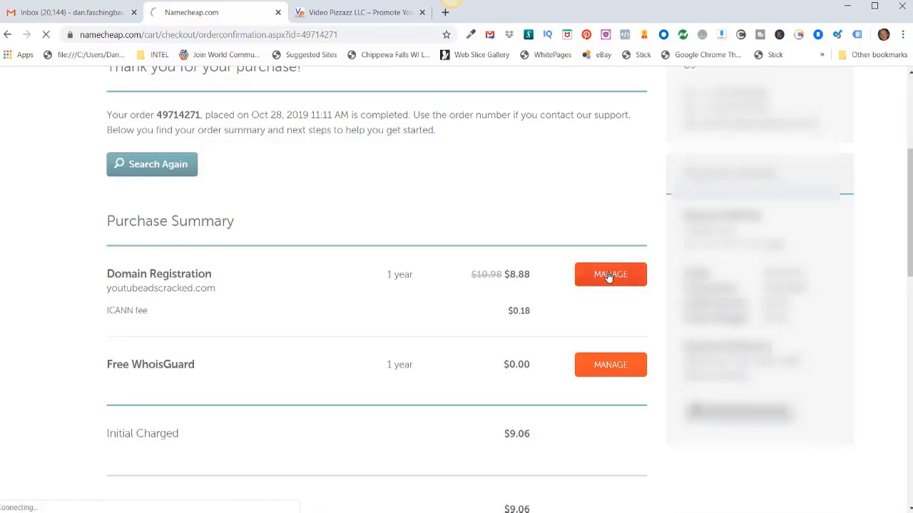
scroll(866, 393, down, 5)
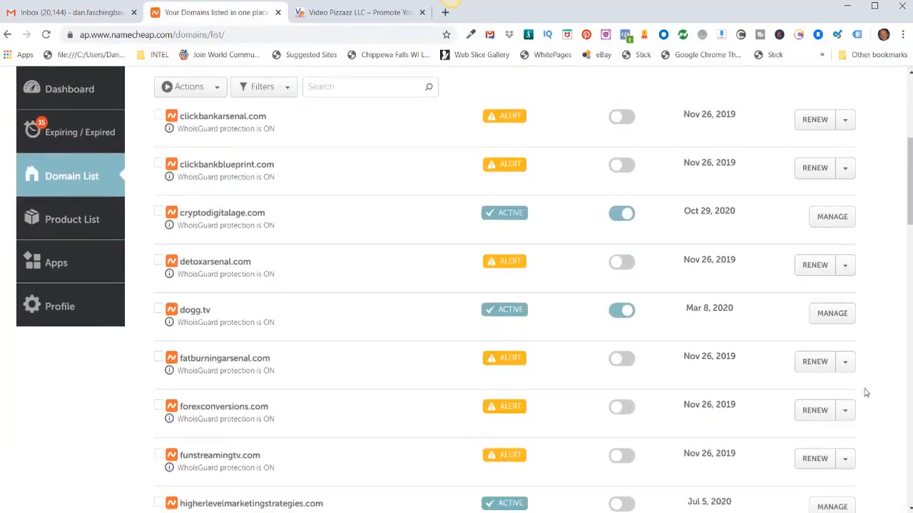
scroll(866, 392, down, 5)
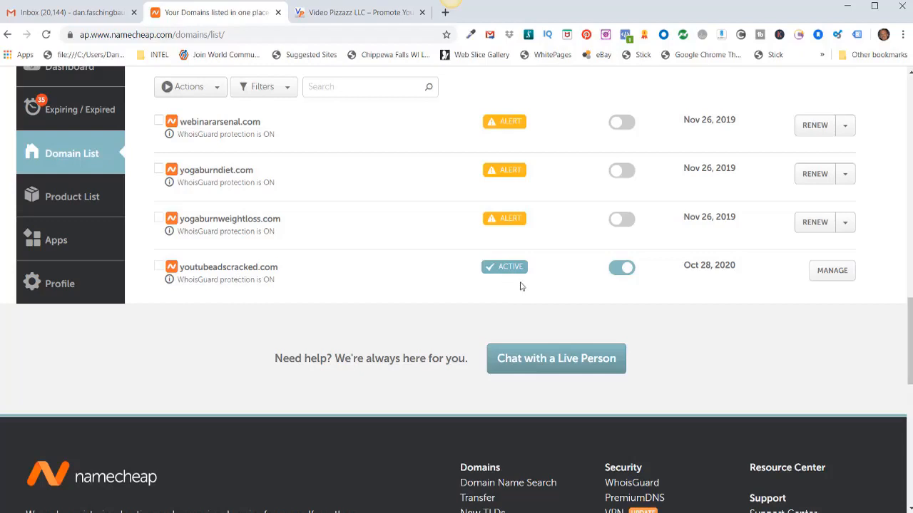
click(831, 275)
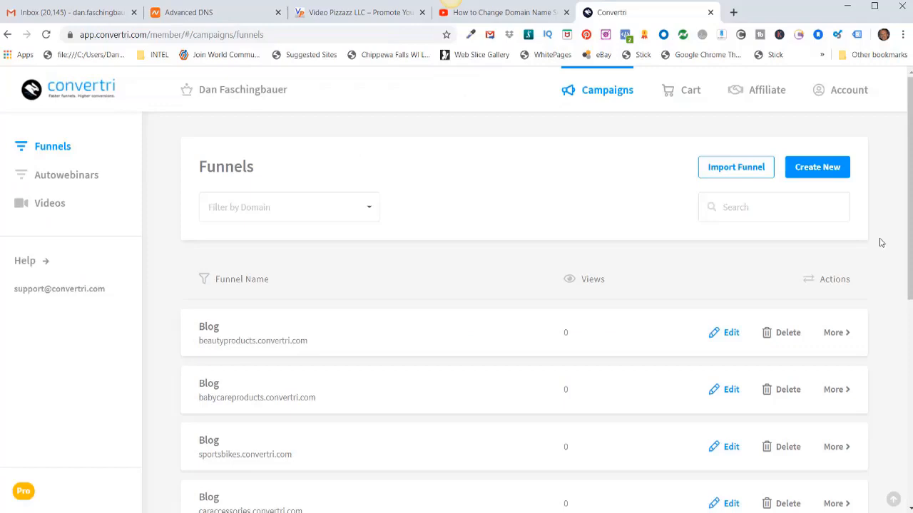
Step: In Convertri, go to the account's domain settings and start adding a new domain for Convertri to manage fully
click(847, 94)
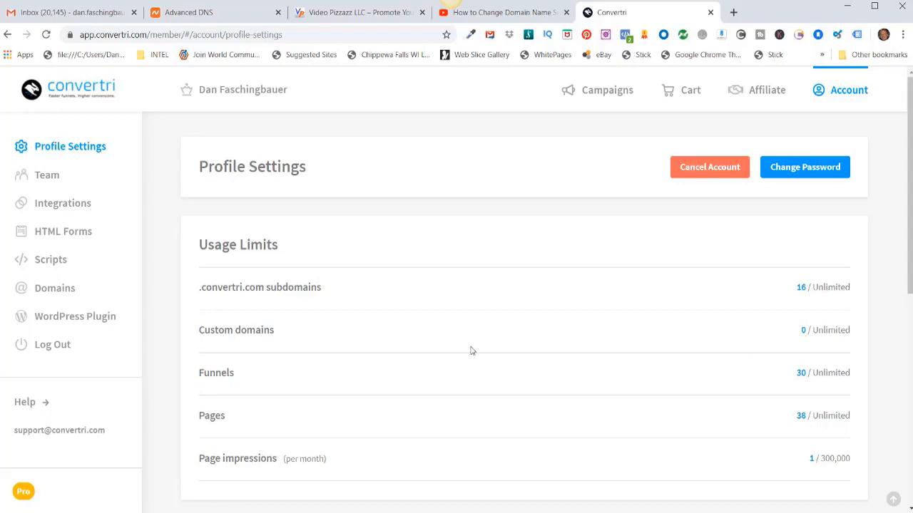
click(52, 289)
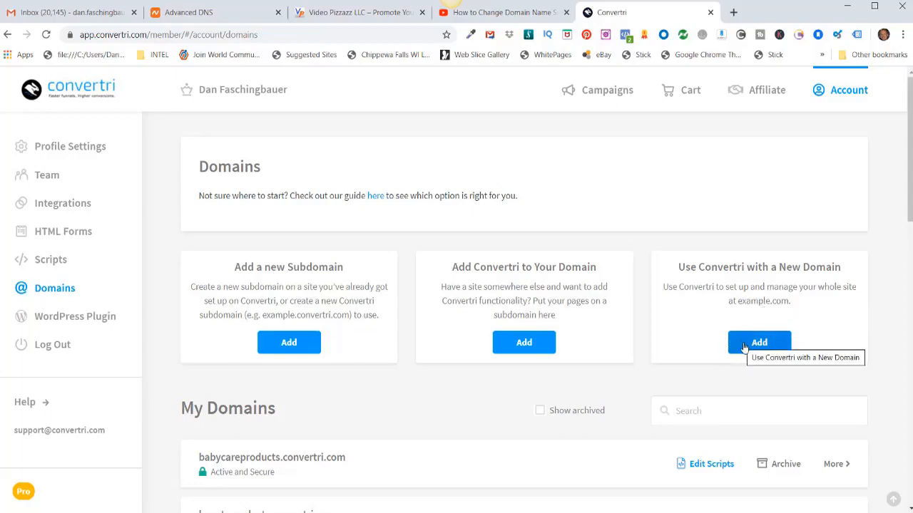
click(757, 345)
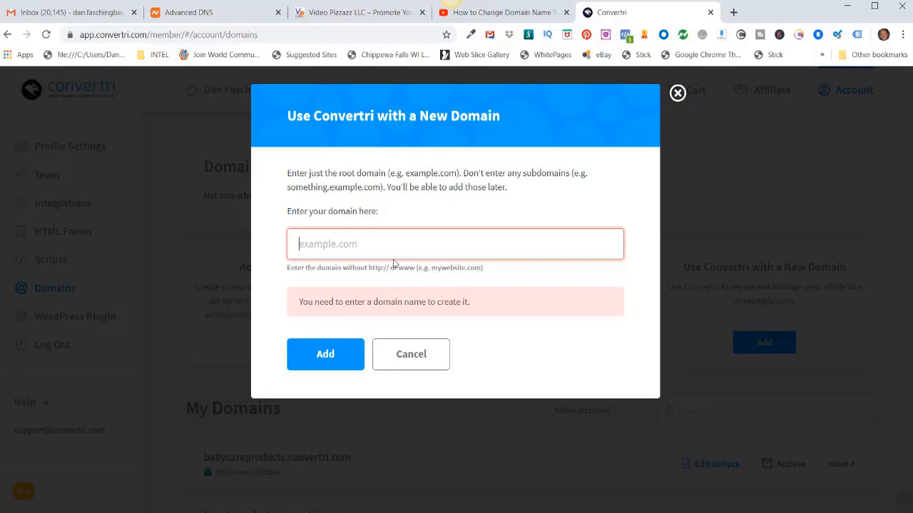
Step: Enter the root domain in lowercase as youtubeadscracked.com and add it to Convertri
right_click(303, 247)
click(328, 343)
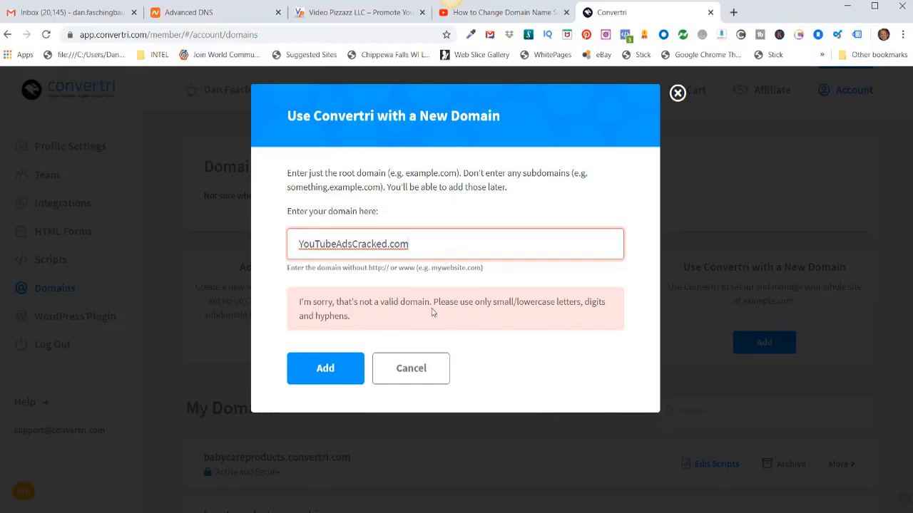
click(319, 251)
double_click(308, 244)
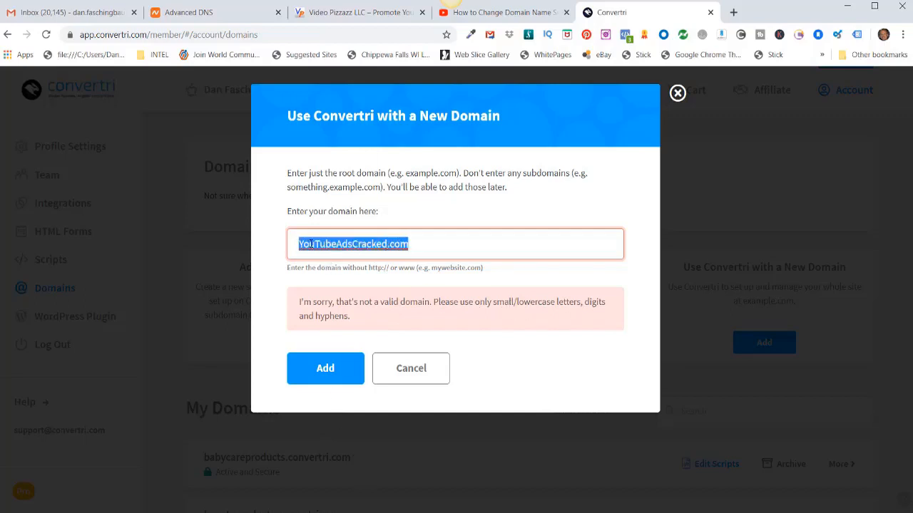
text(youtubeadscracked.com)
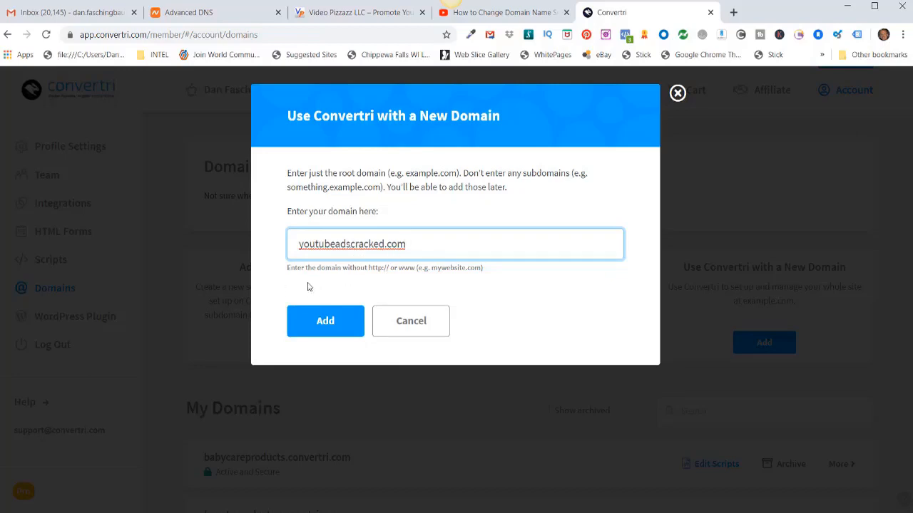
click(328, 328)
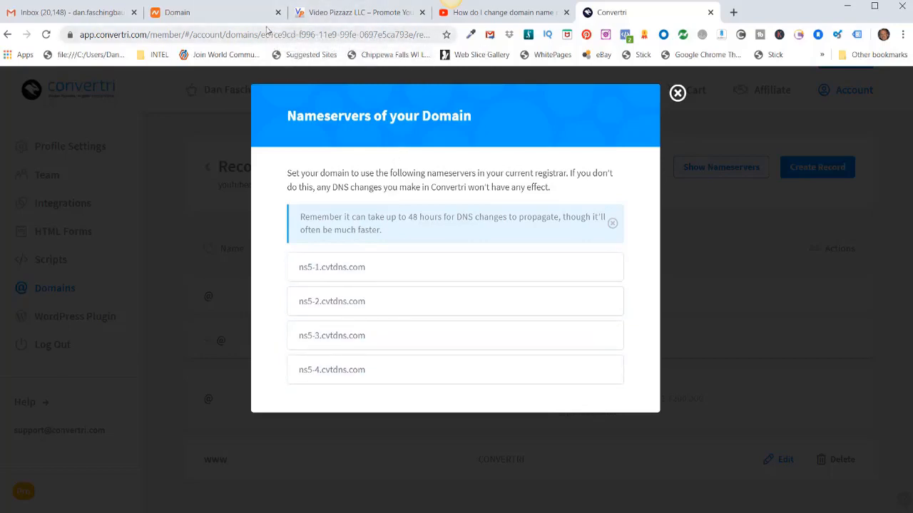
Step: Switch to Namecheap, set the nameservers of youtubeadscracked.com to Custom DNS, and add fields for a third and fourth nameserver
click(202, 13)
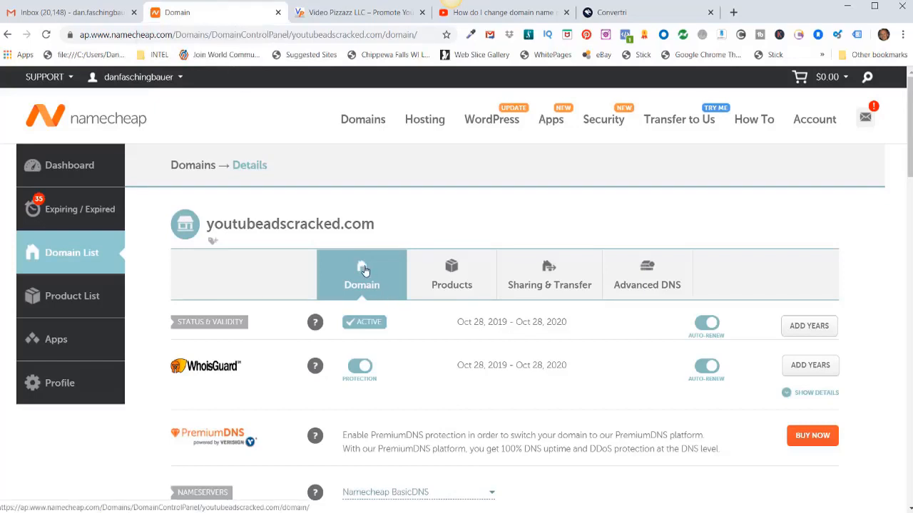
scroll(364, 271, down, 3)
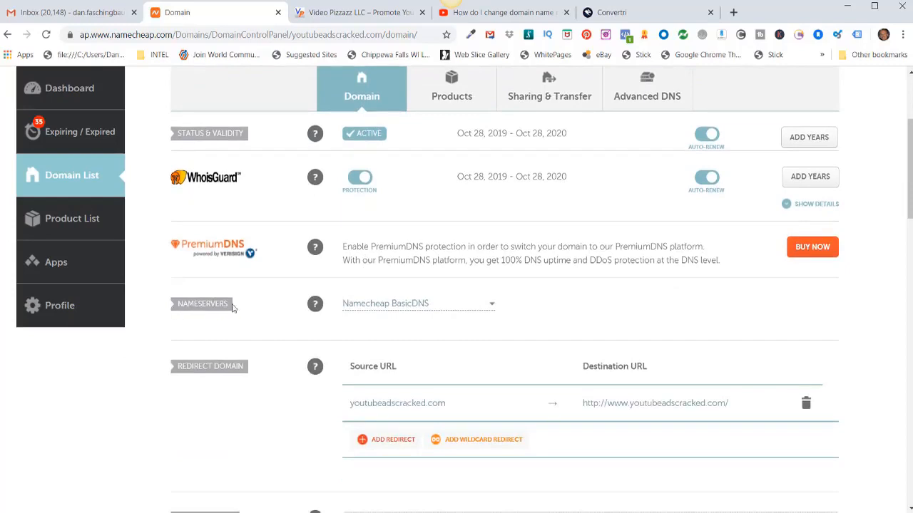
click(491, 307)
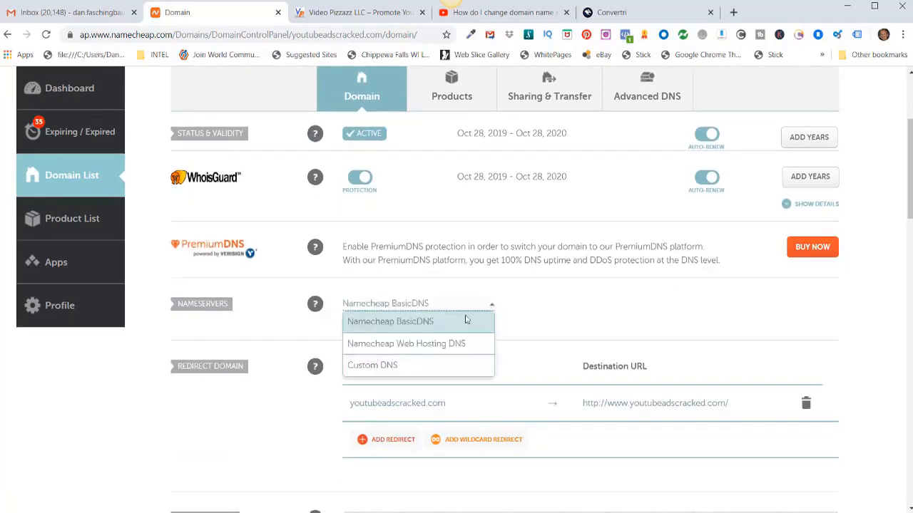
click(375, 369)
scroll(375, 369, down, 2)
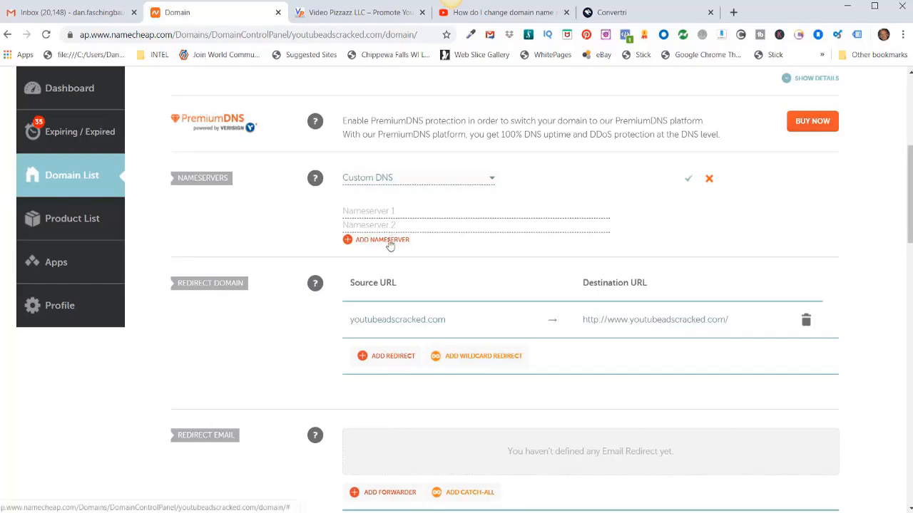
click(348, 242)
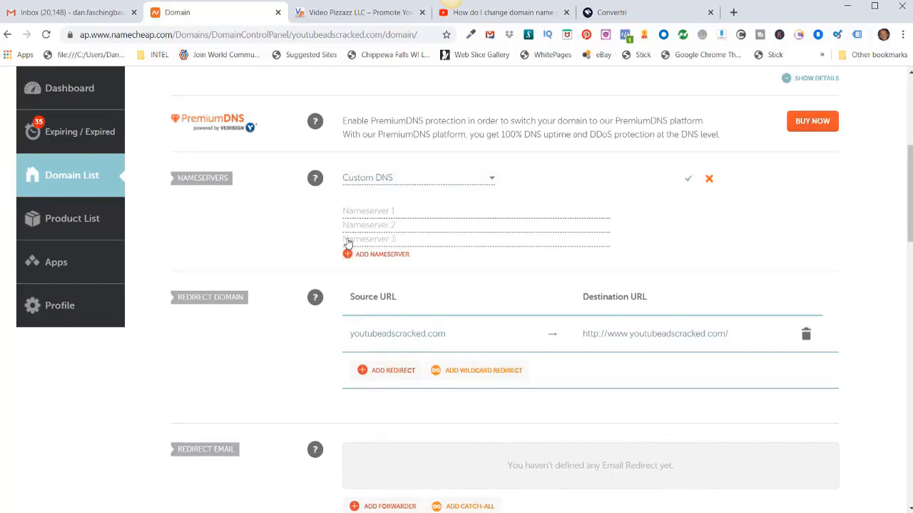
click(348, 255)
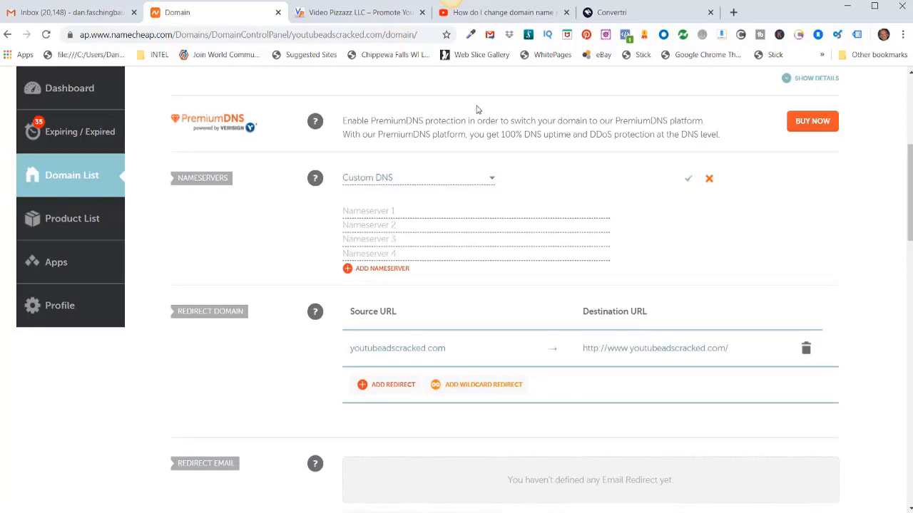
Step: Copy the first nameserver from Convertri and enter ns5-1.cvtdns.com as Nameserver 1 in Namecheap
click(610, 13)
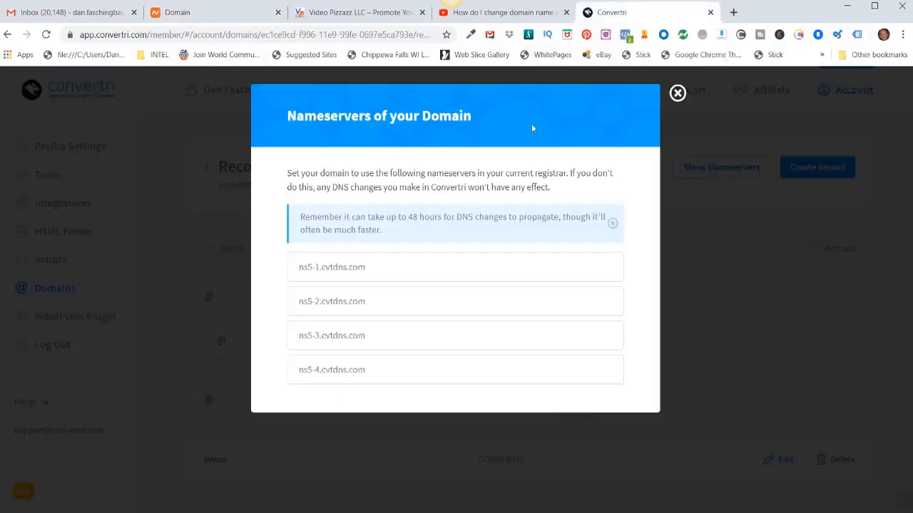
click(411, 270)
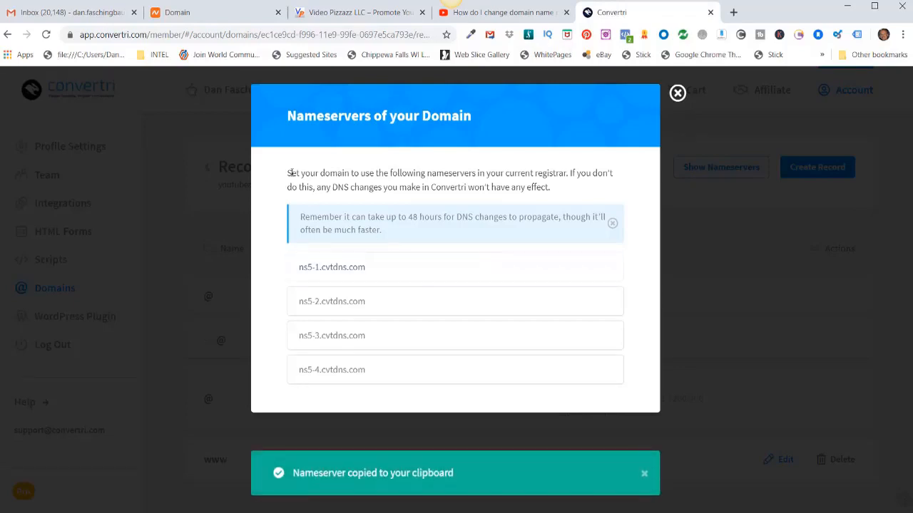
click(211, 16)
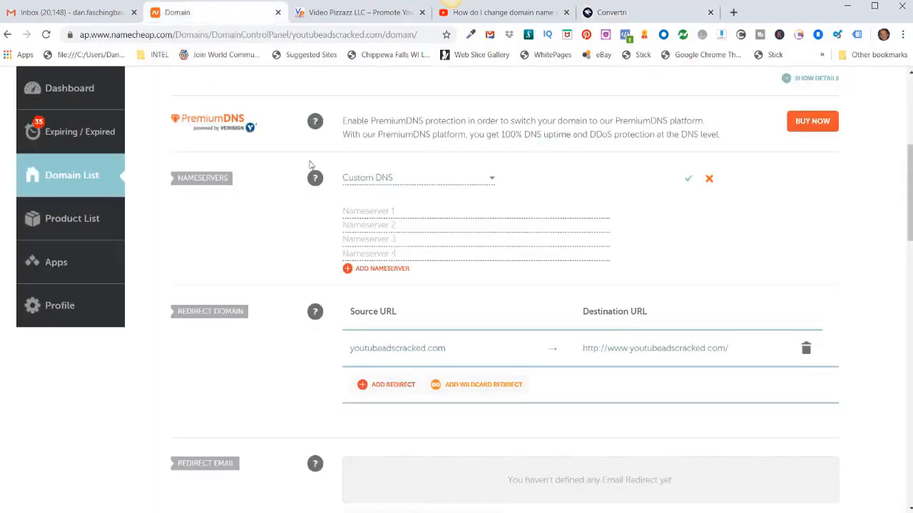
click(346, 210)
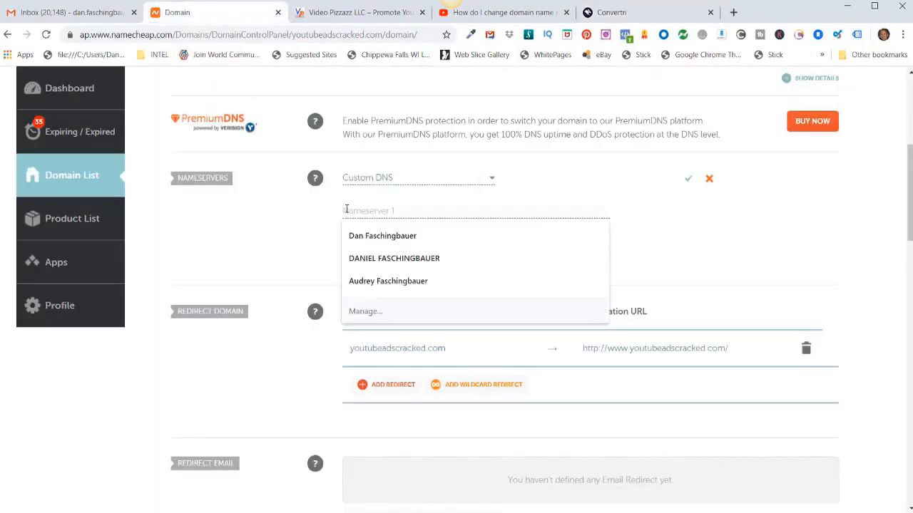
text(ns5-1.cvtdns.com)
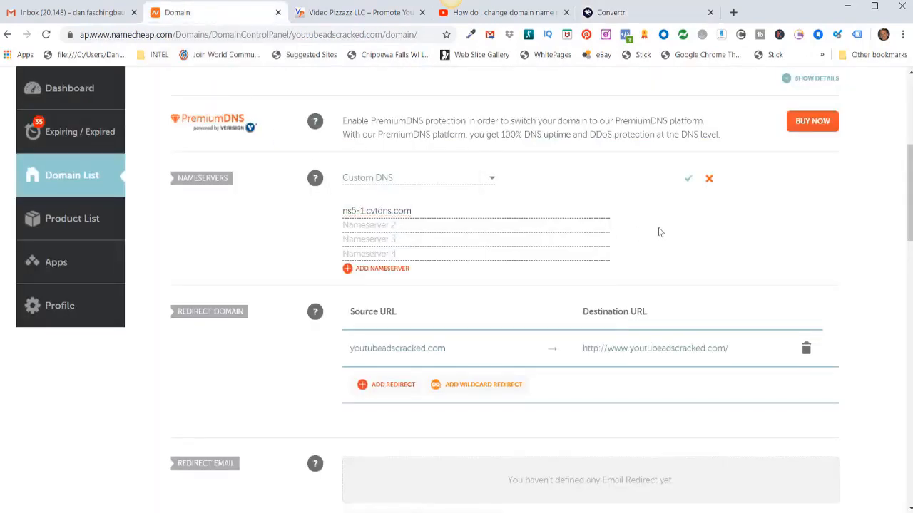
Step: Copy the second nameserver from Convertri and enter ns5-2.cvtdns.com as Nameserver 2 in Namecheap
click(620, 17)
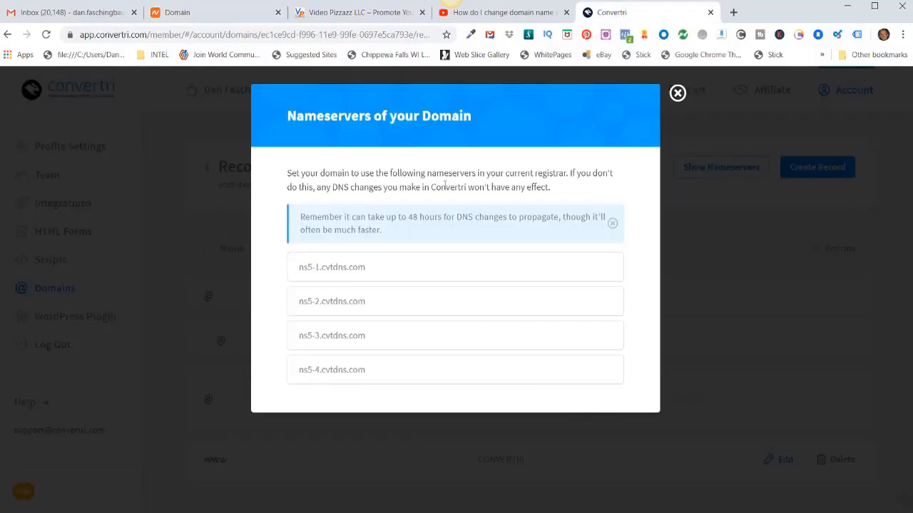
click(338, 305)
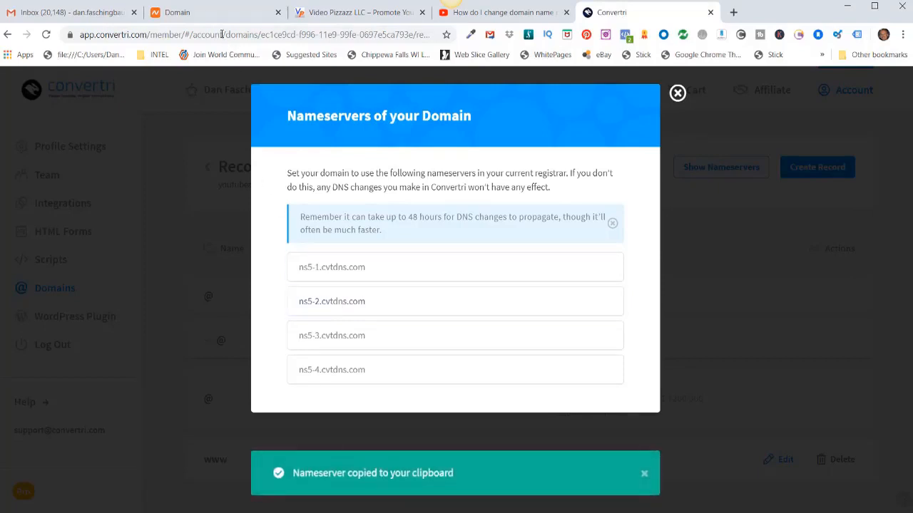
click(196, 17)
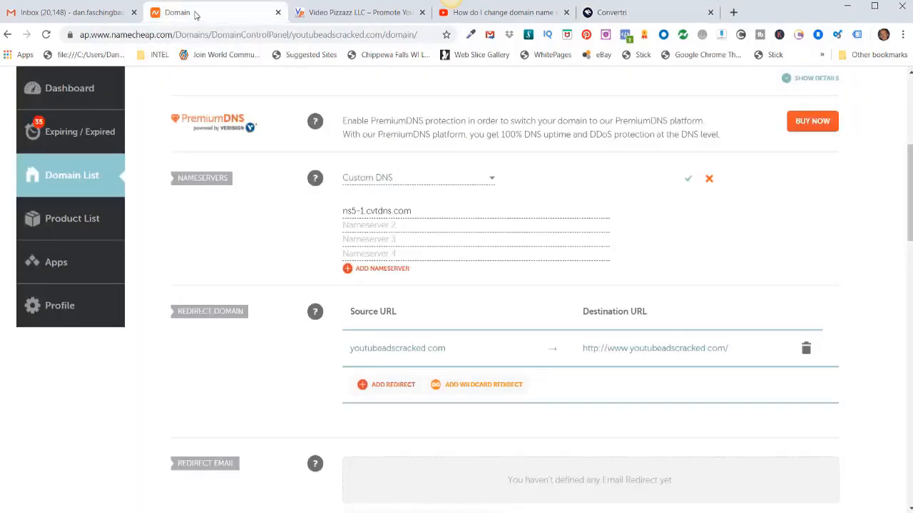
click(347, 225)
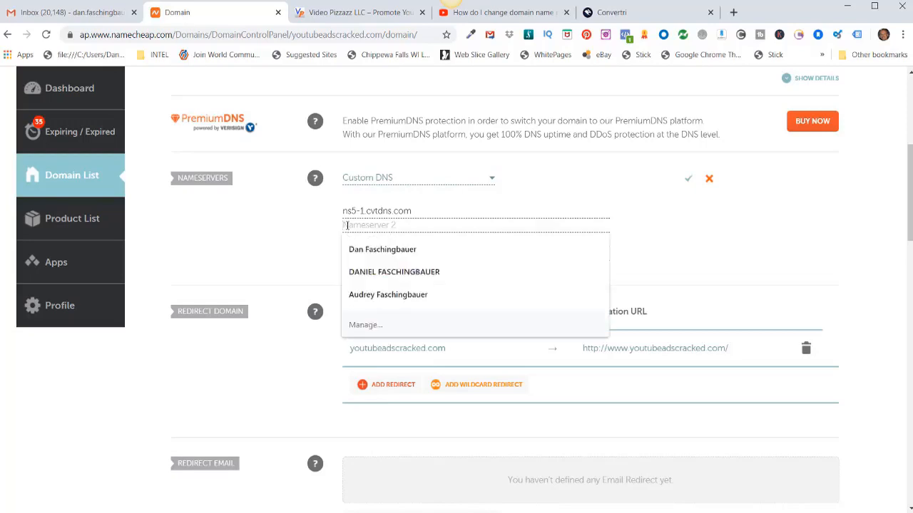
text(ns5-2.cvtdns.com)
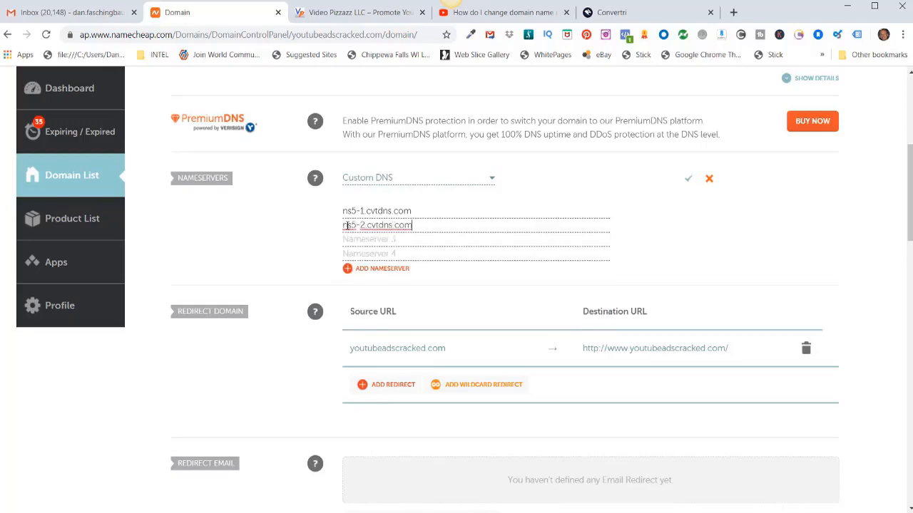
Step: Copy the third nameserver from Convertri and enter ns5-3.cvtdns.com as Nameserver 3 in Namecheap
click(607, 12)
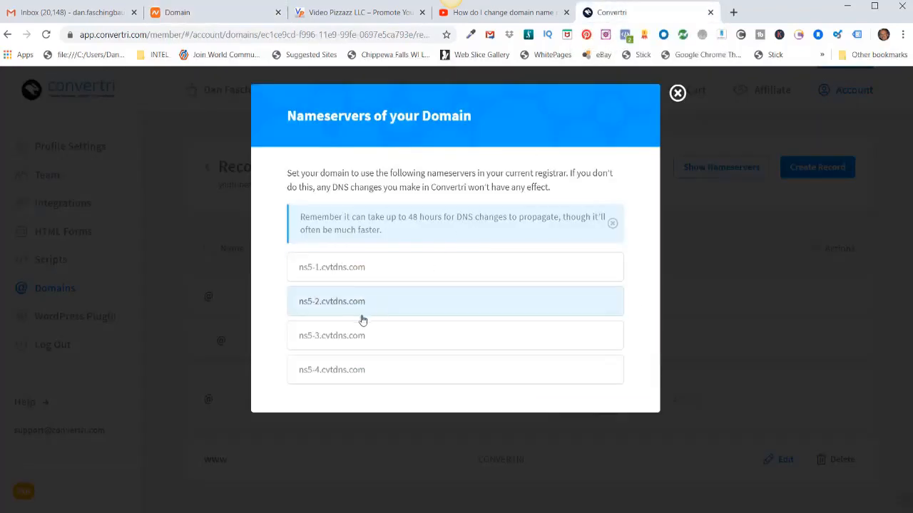
click(335, 340)
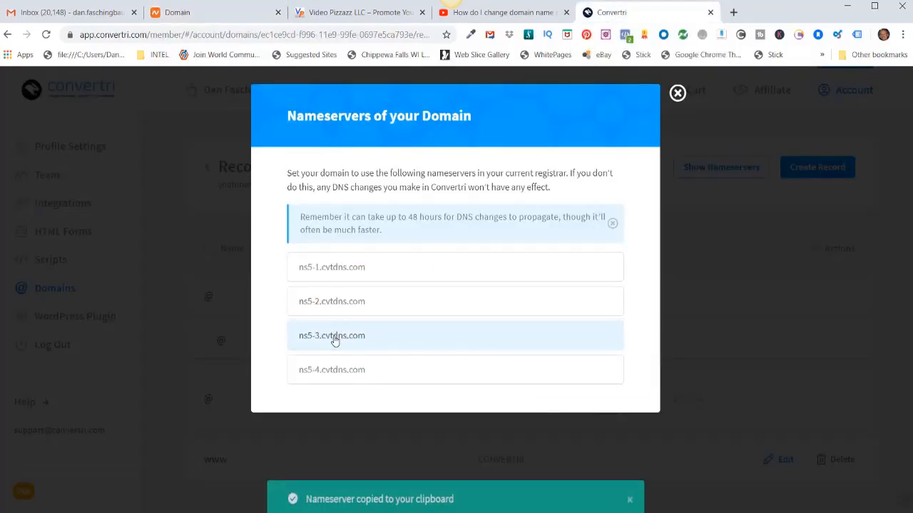
click(192, 16)
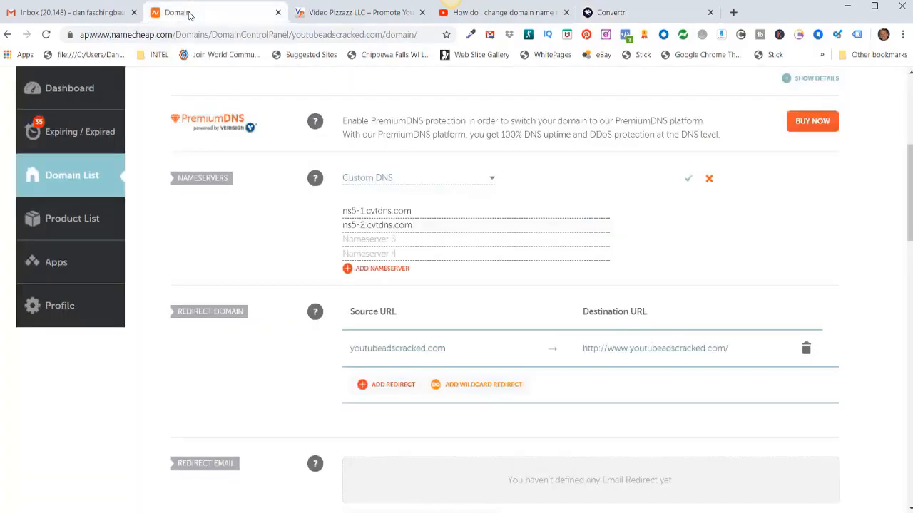
click(349, 239)
text(ns5-3.cvtdns.com)
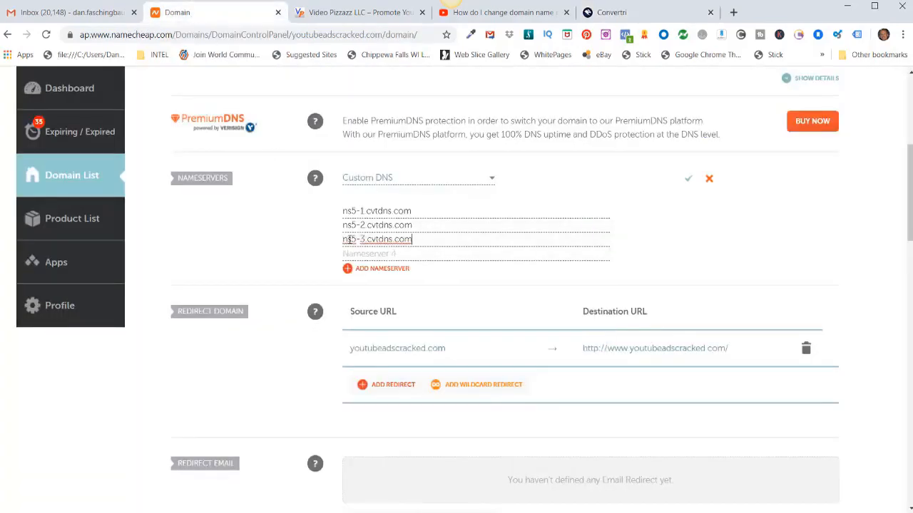
Step: Copy the fourth nameserver from Convertri and enter ns5-4.cvtdns.com as Nameserver 4 in Namecheap
click(615, 15)
click(340, 375)
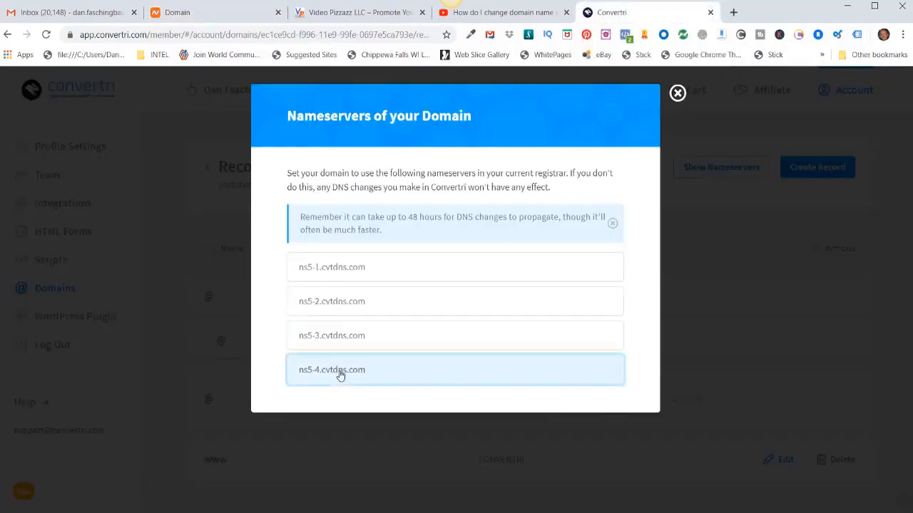
click(203, 15)
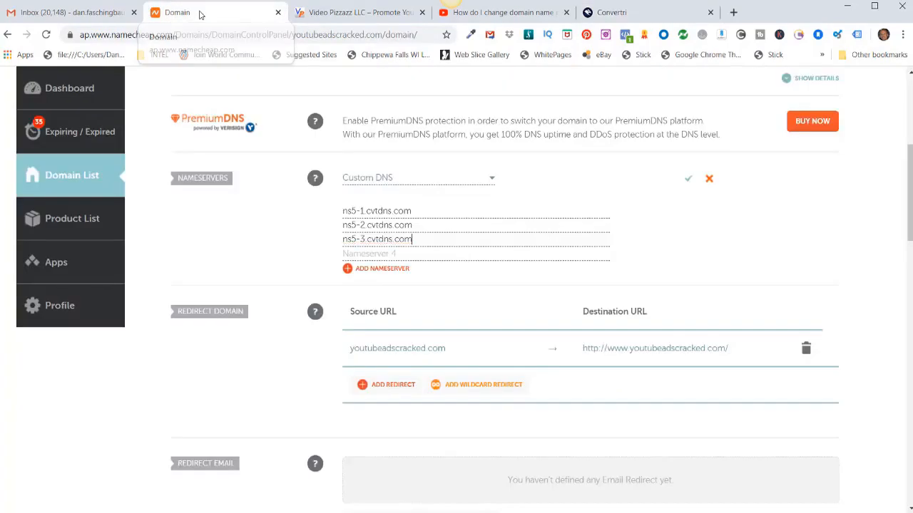
click(355, 254)
text(ns5-4.cvtdns.com)
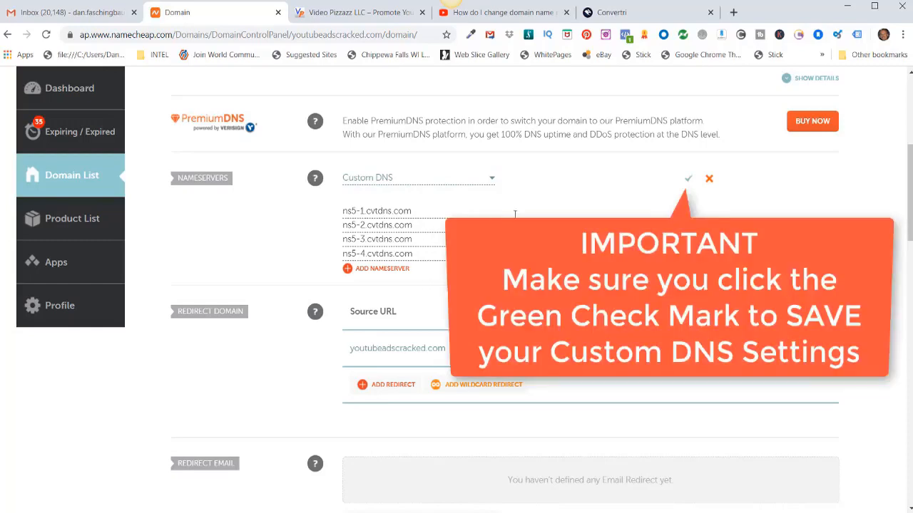
scroll(662, 315, up, 1)
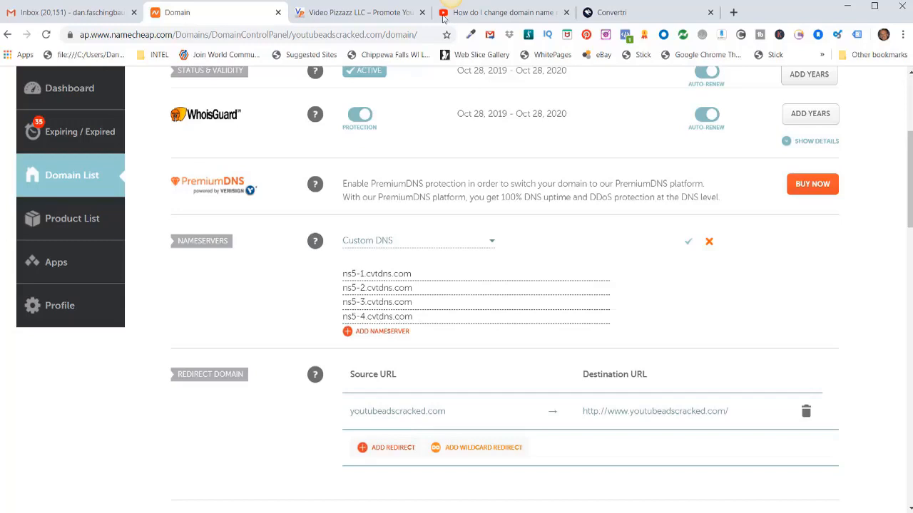
Step: Return to Convertri, close the nameserver list and reload the domain's records page to check its verification status
click(623, 13)
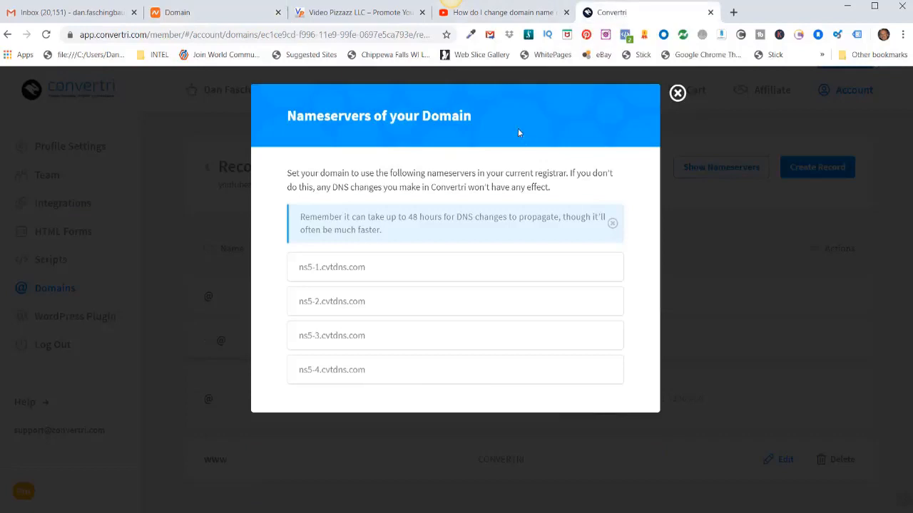
click(677, 94)
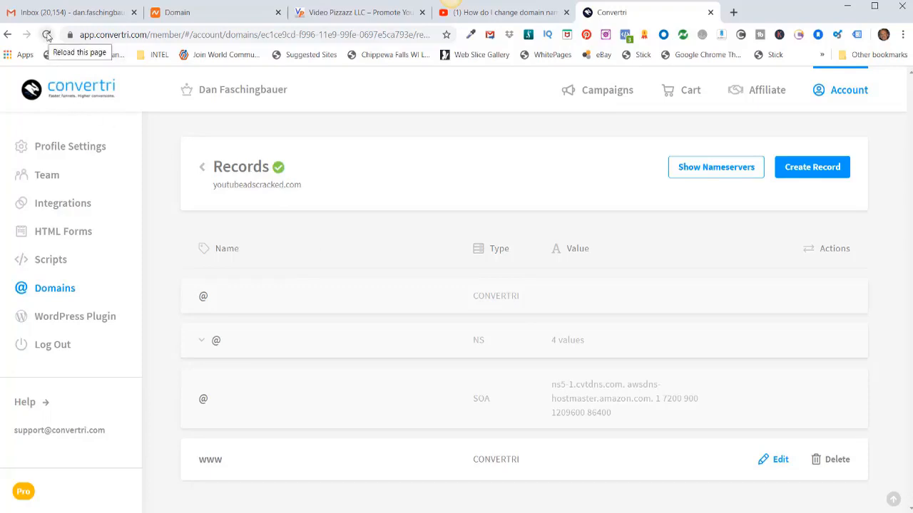
click(47, 35)
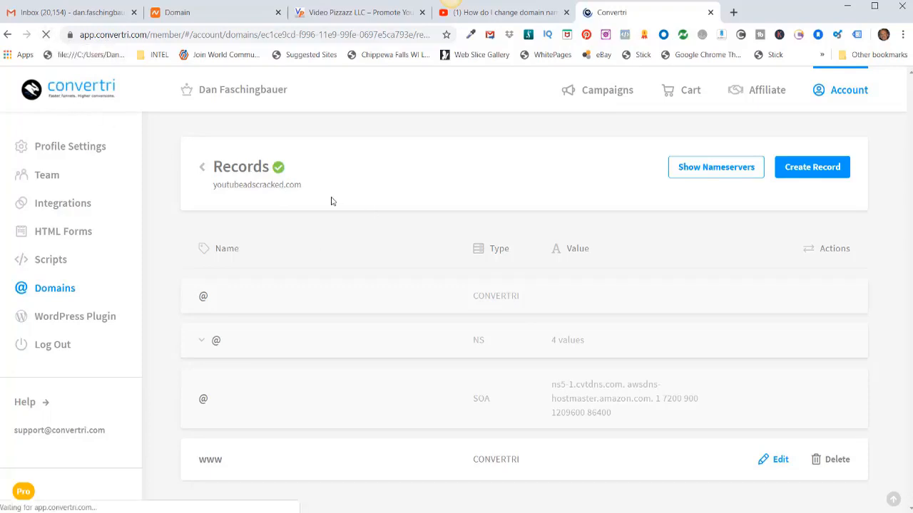
mouse_move(277, 180)
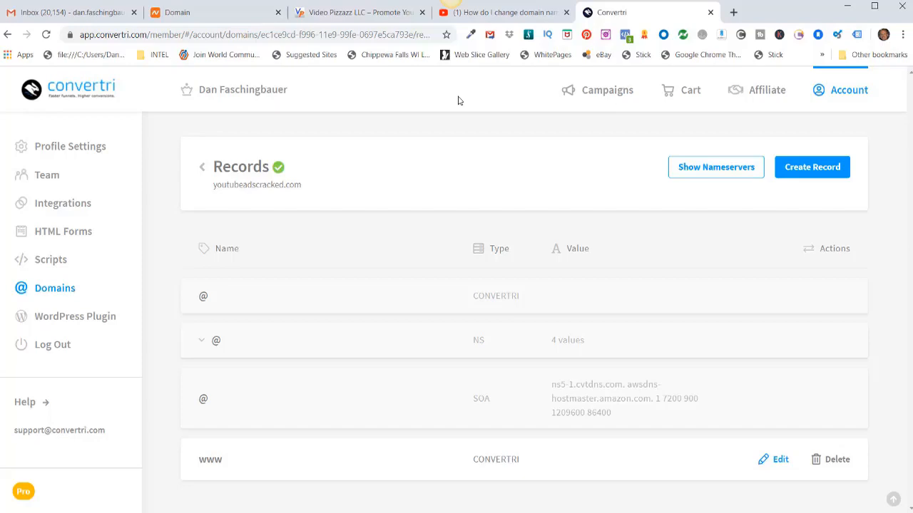
Step: Go back to Convertri's domain list and enable SSL for youtubeadscracked.com
click(201, 172)
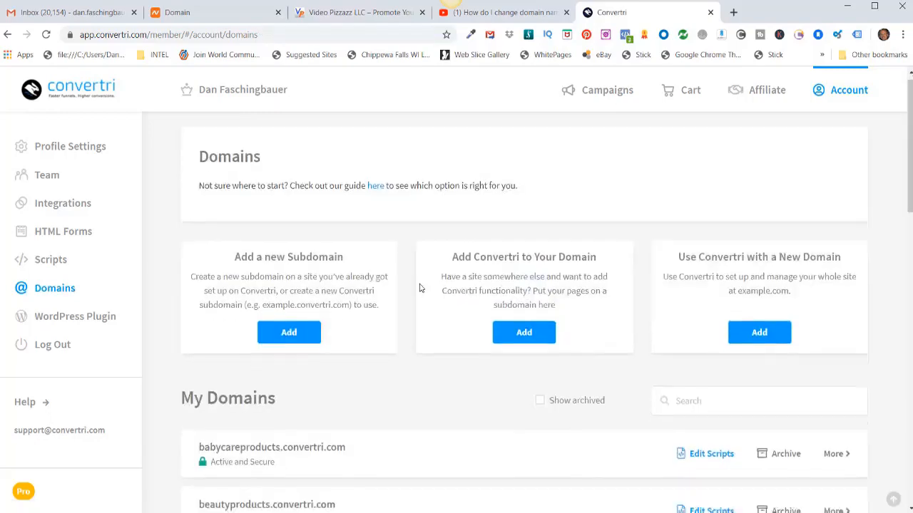
scroll(420, 288, down, 15)
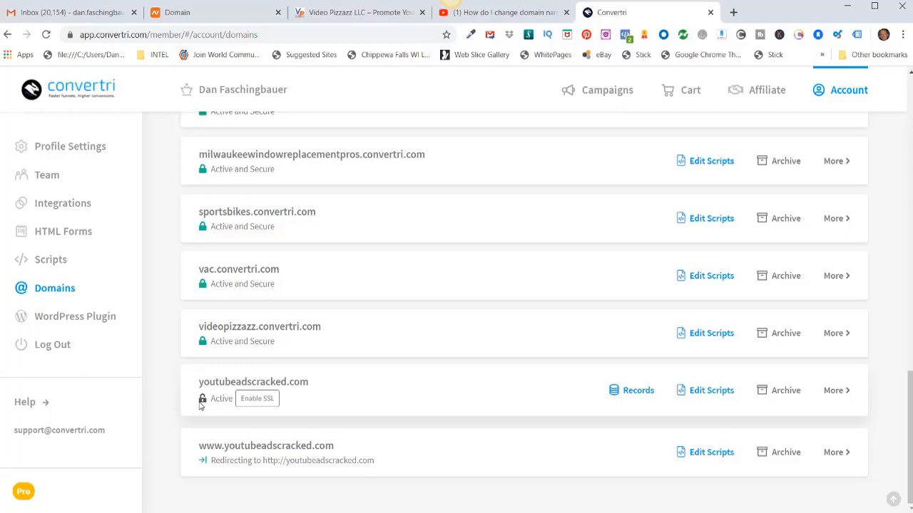
click(251, 402)
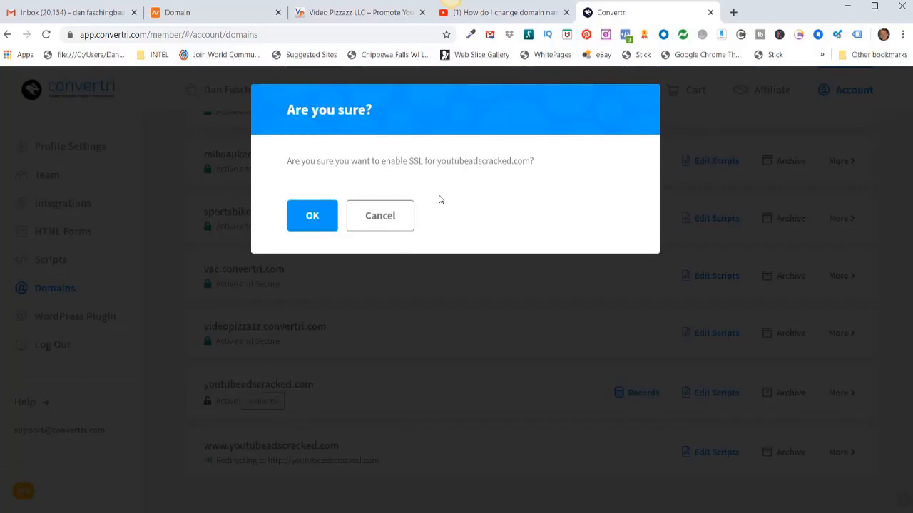
click(310, 217)
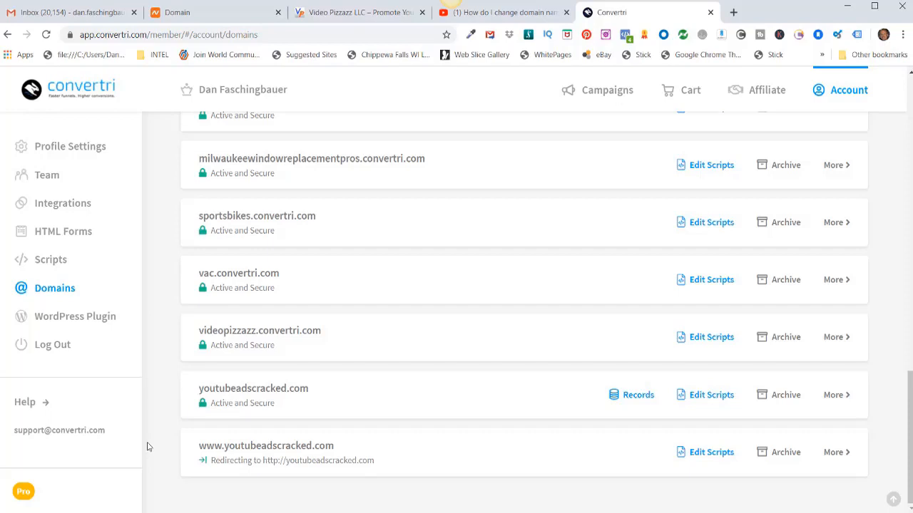
Step: Open the funnels belonging to youtubeadscracked.com, and visit youtubeadscracked.com in a new browser tab
click(247, 389)
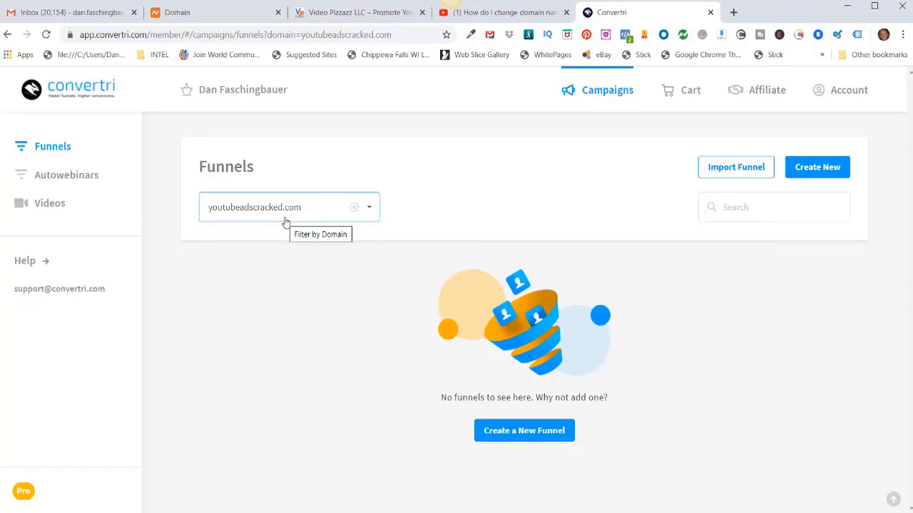
click(733, 13)
right_click(108, 35)
click(122, 114)
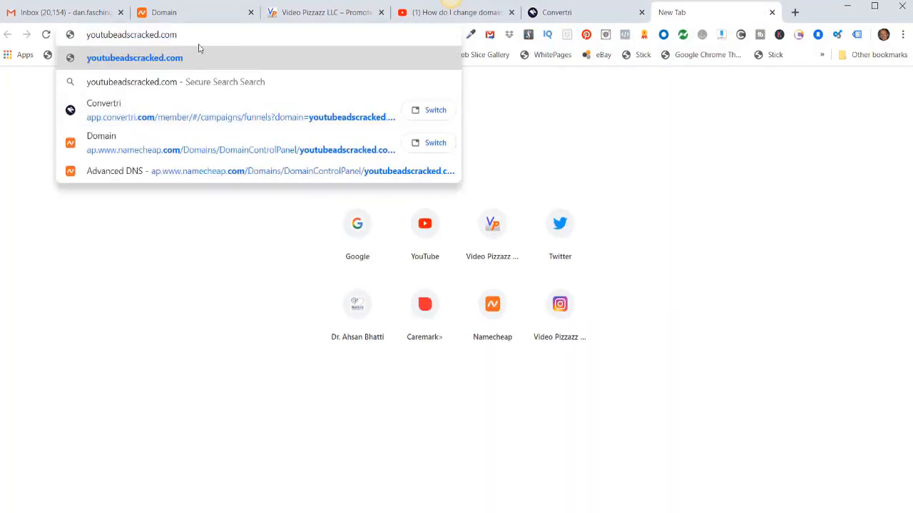
key(Return)
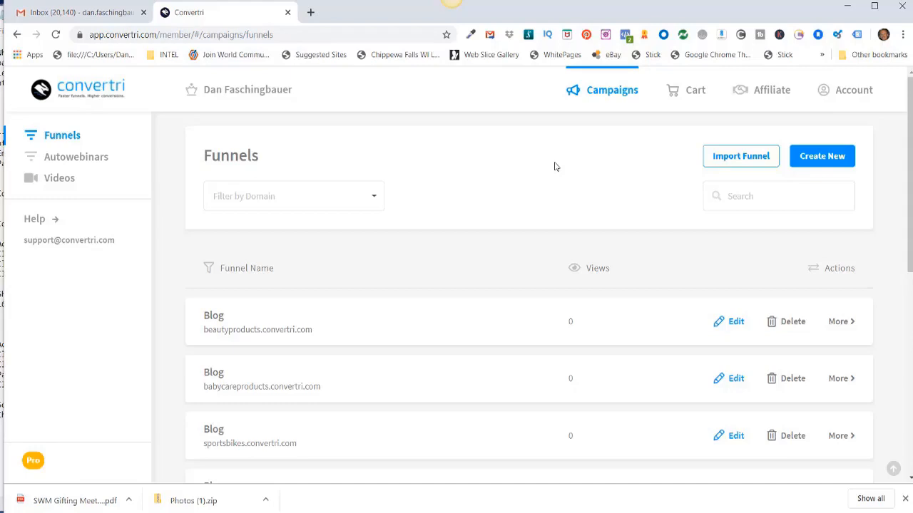
Step: Open the account's domain list and show the funnels that belong to vac.convertri.com
click(845, 91)
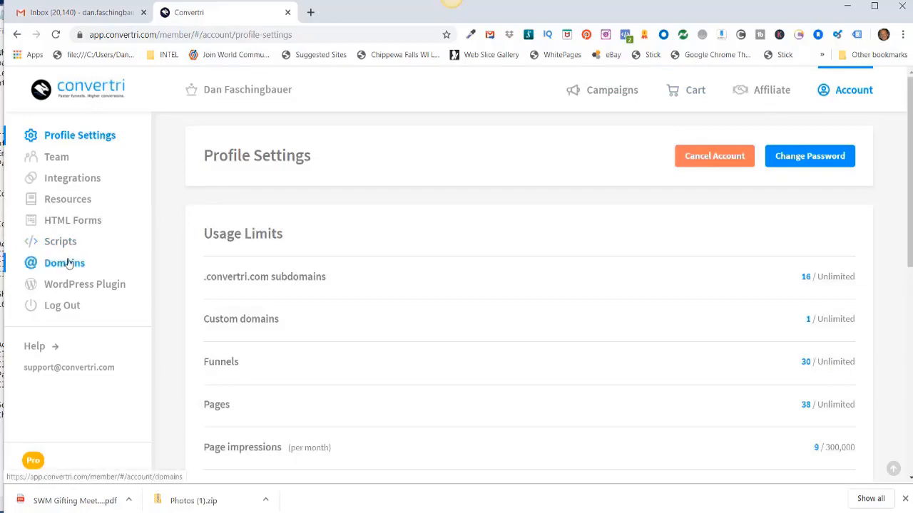
click(69, 264)
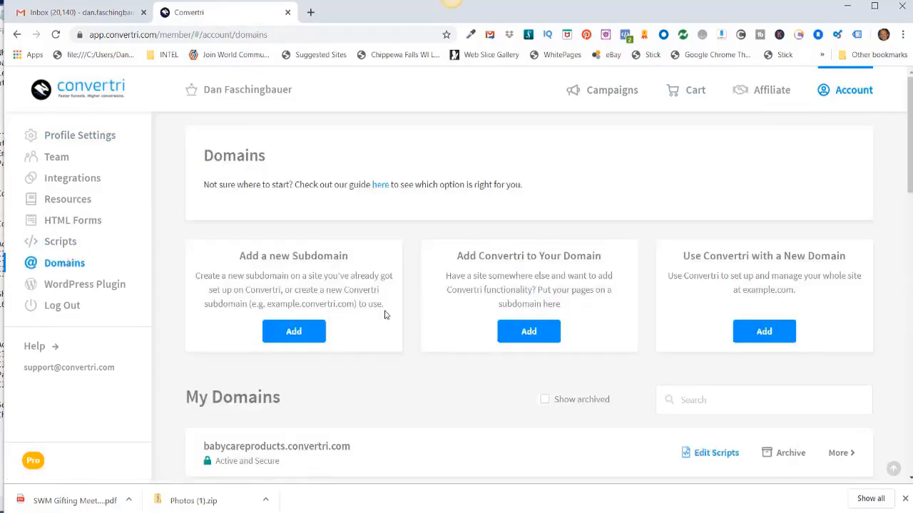
scroll(384, 315, down, 15)
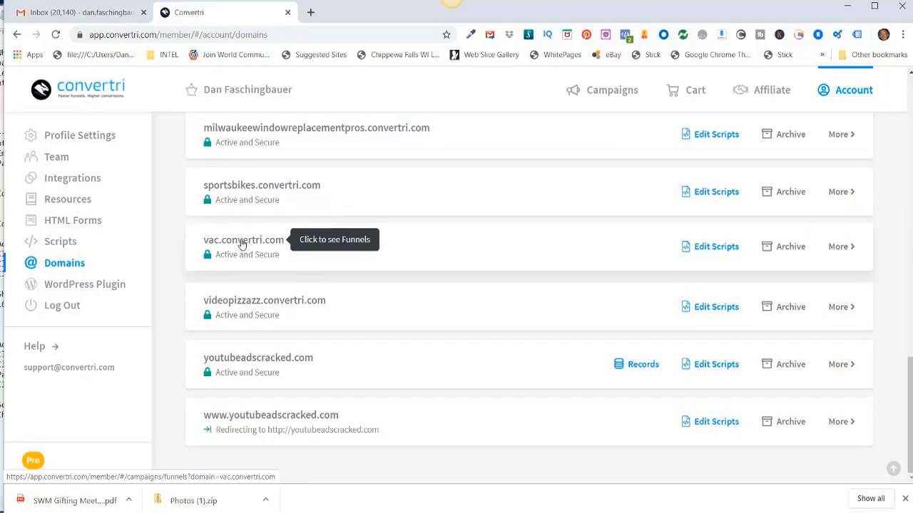
click(241, 243)
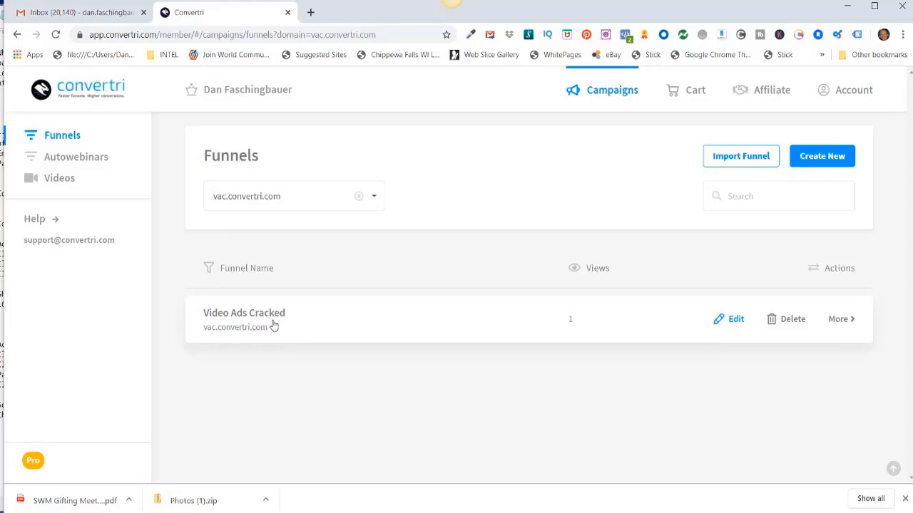
Step: Copy the share code of the Video Ads Cracked funnel and close its options dialog
click(838, 320)
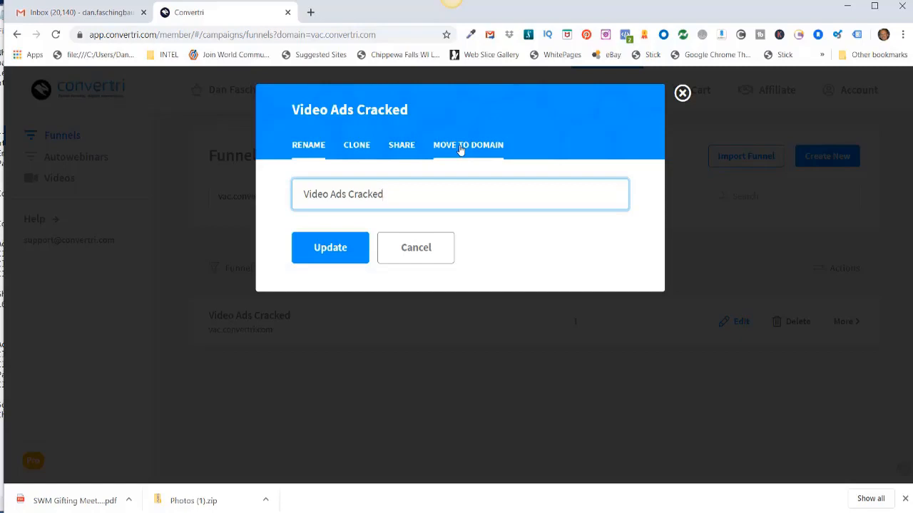
click(402, 146)
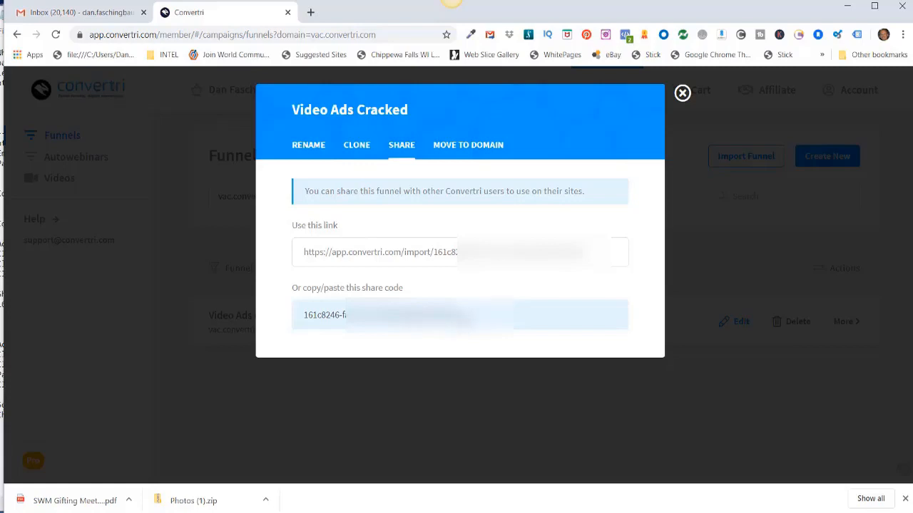
click(400, 314)
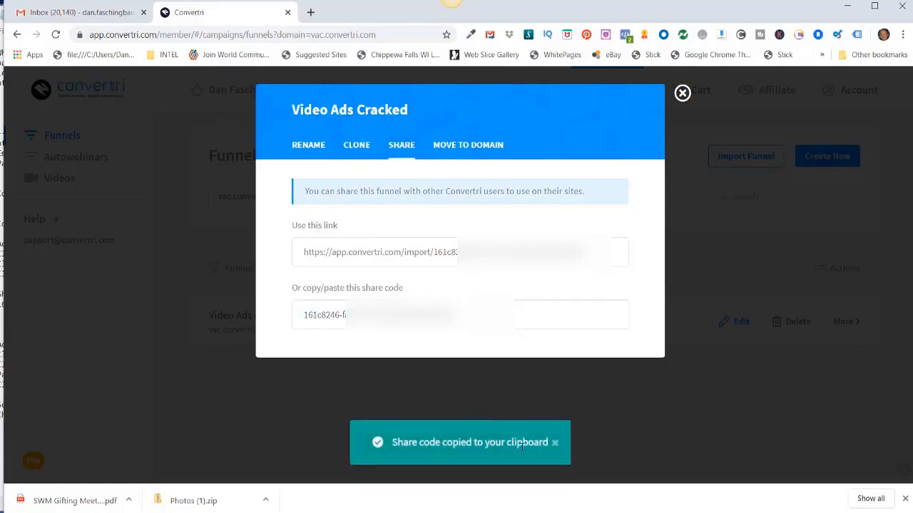
click(681, 93)
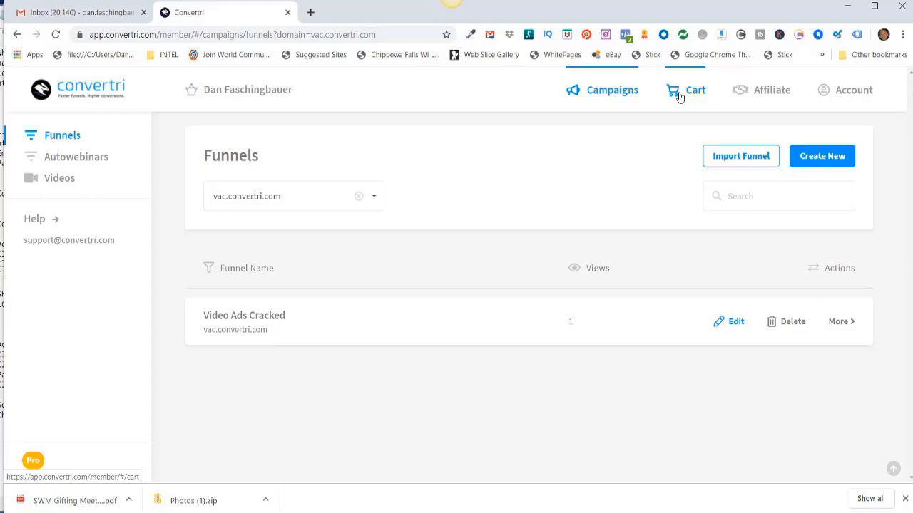
Step: Return to the account's domain list and open the funnels page for youtubeadscracked.com
click(847, 95)
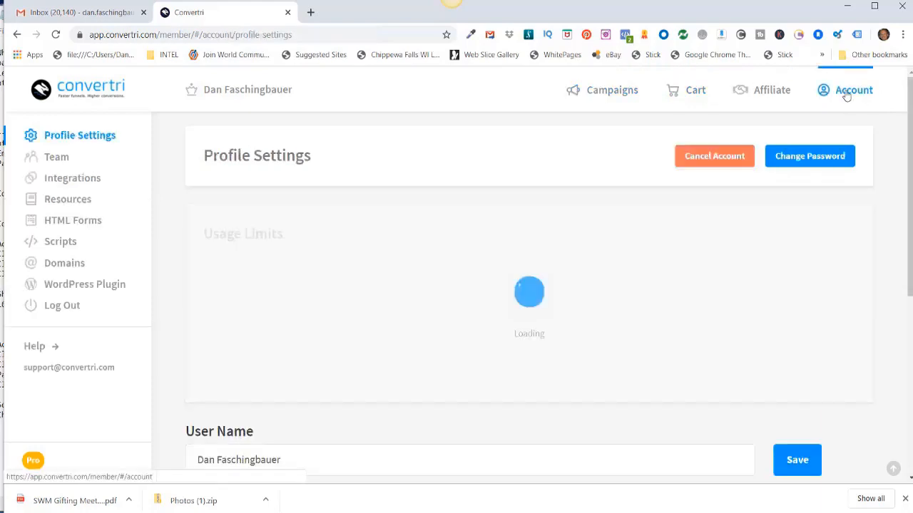
click(68, 263)
scroll(399, 368, down, 5)
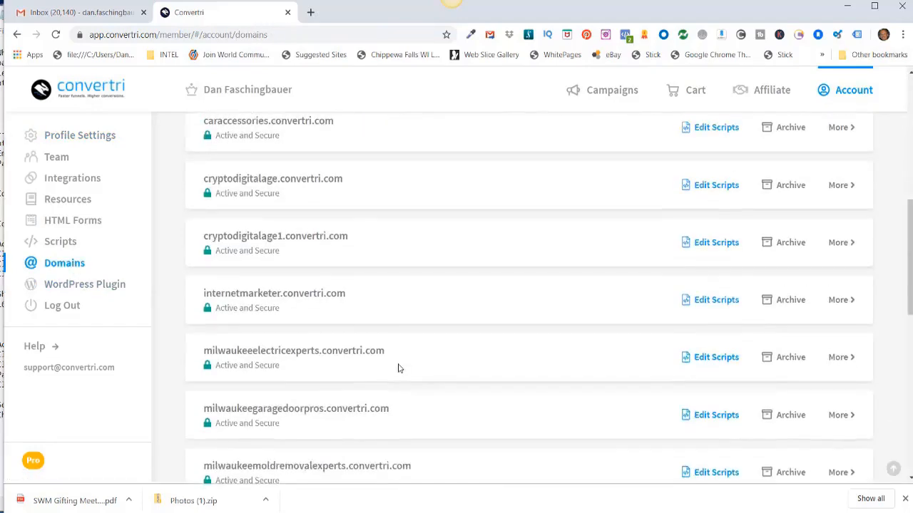
scroll(399, 368, down, 5)
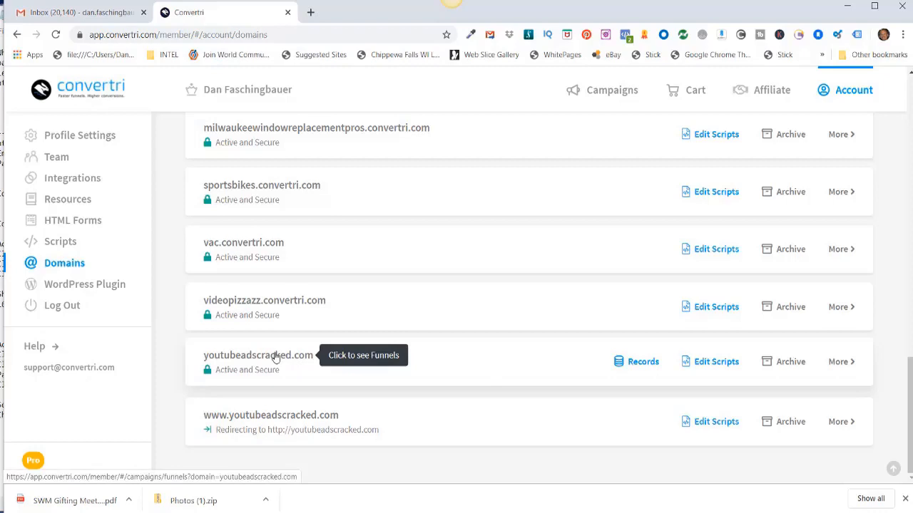
click(275, 357)
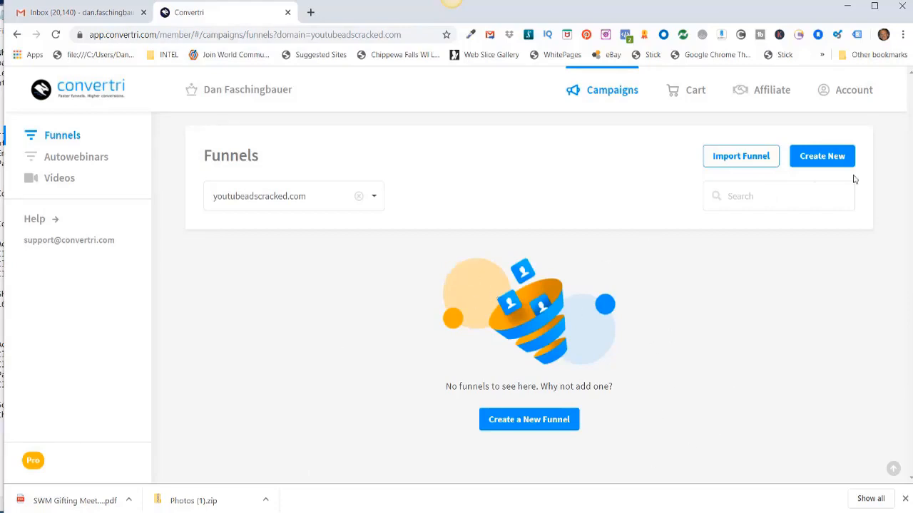
Step: Browse the templates offered for a new funnel and close the template gallery
click(818, 160)
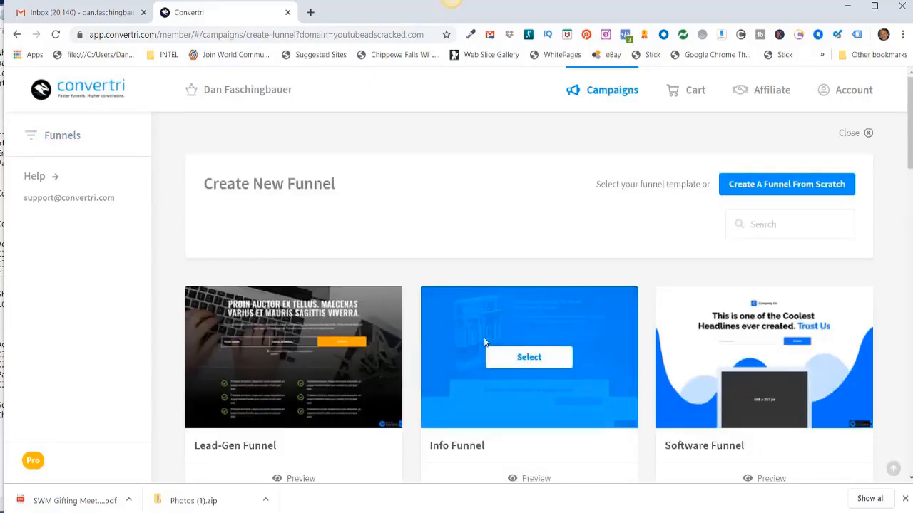
scroll(484, 343, down, 4)
scroll(484, 343, down, 15)
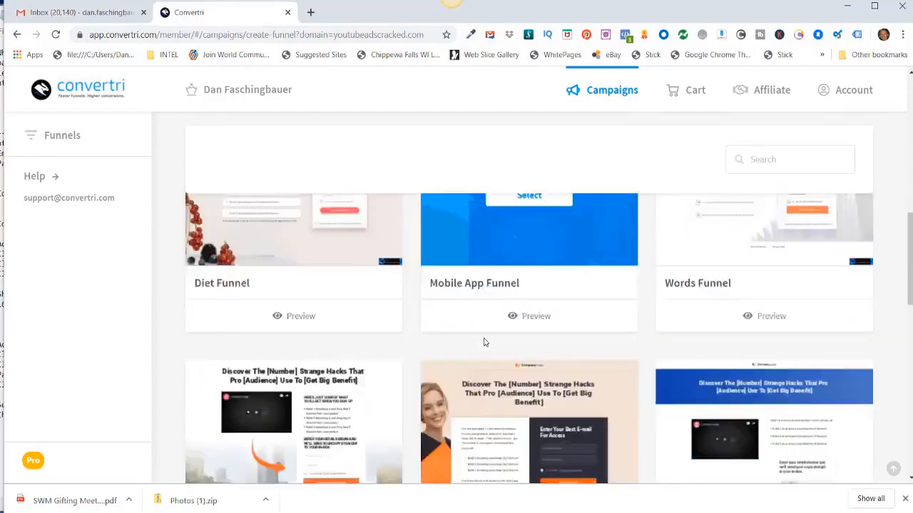
scroll(483, 336, up, 15)
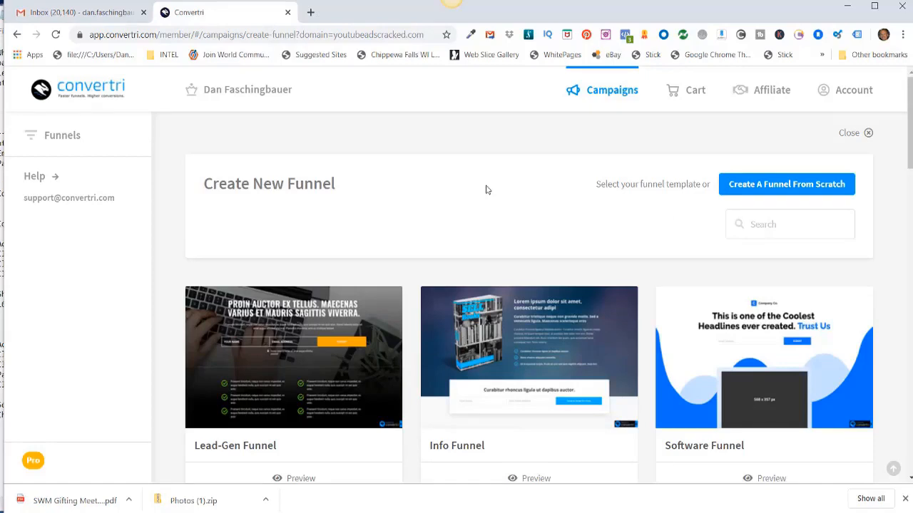
click(848, 139)
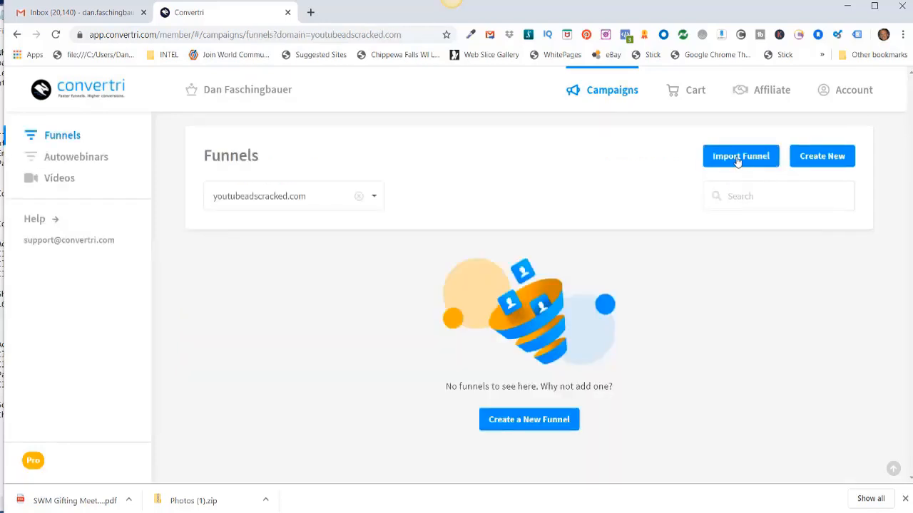
Step: Import the shared funnel into the template library by pasting the copied shared funnel code
click(738, 159)
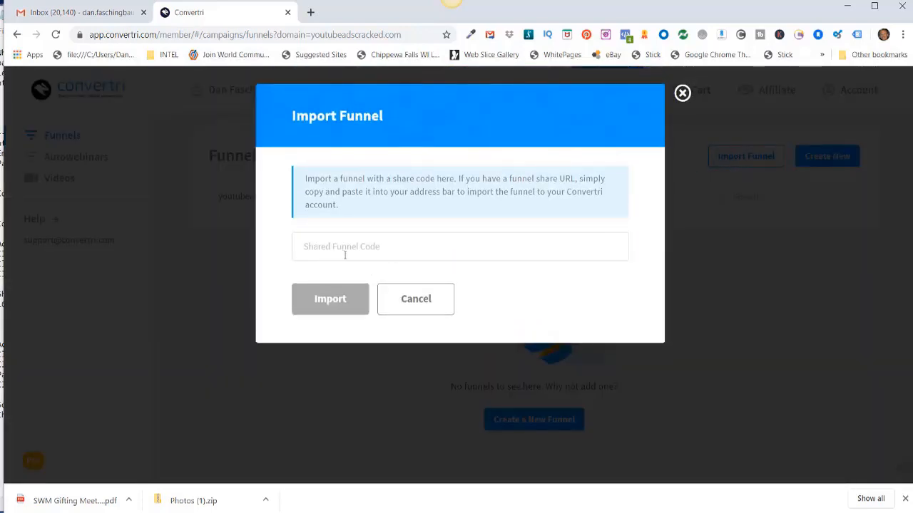
right_click(308, 247)
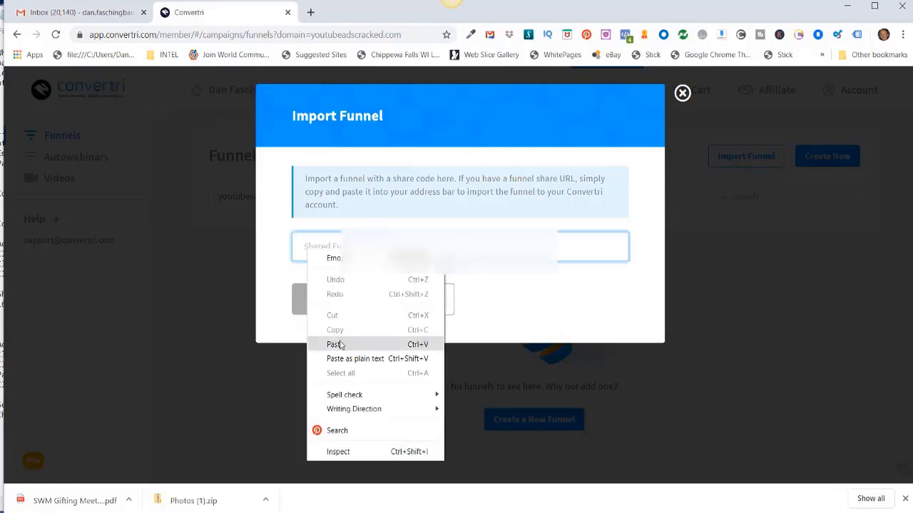
click(339, 345)
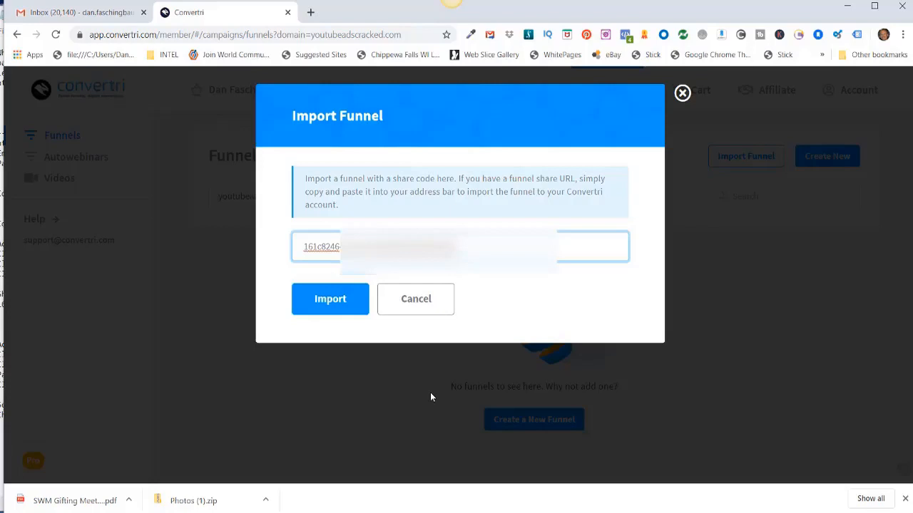
click(331, 301)
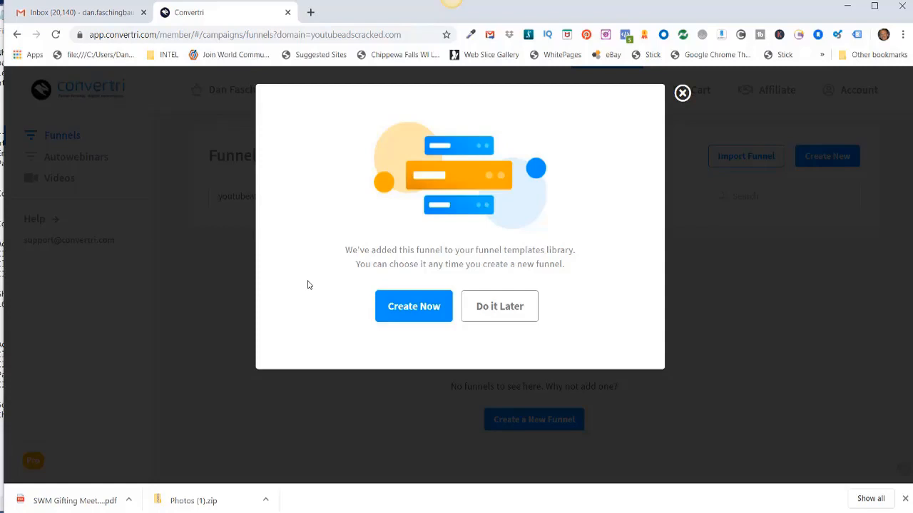
Step: Create the Video Ads Cracked funnel from the imported template, keeping youtubeadscracked.com as its domain after checking the domain choices
click(413, 308)
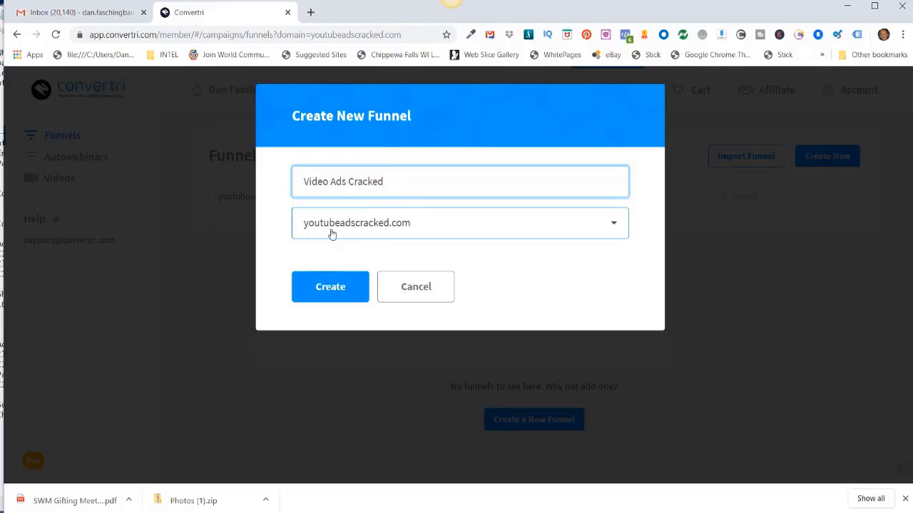
click(361, 231)
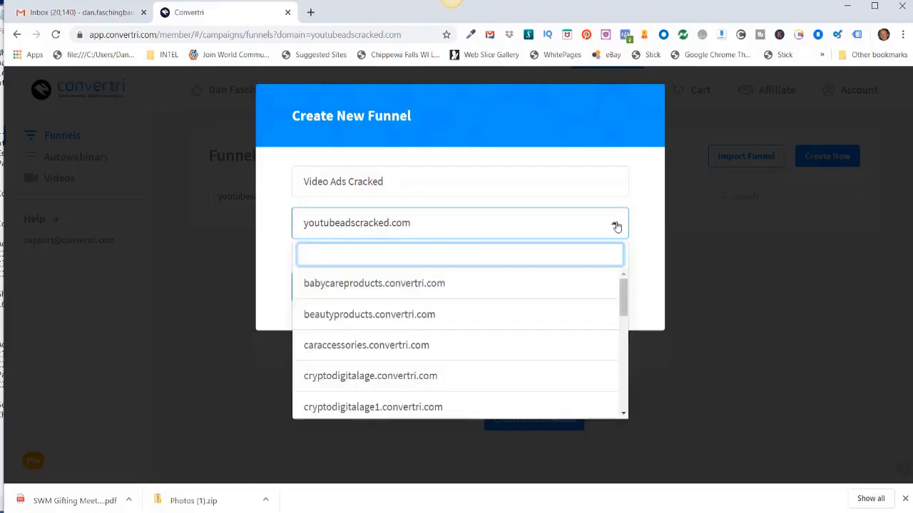
scroll(524, 336, down, 3)
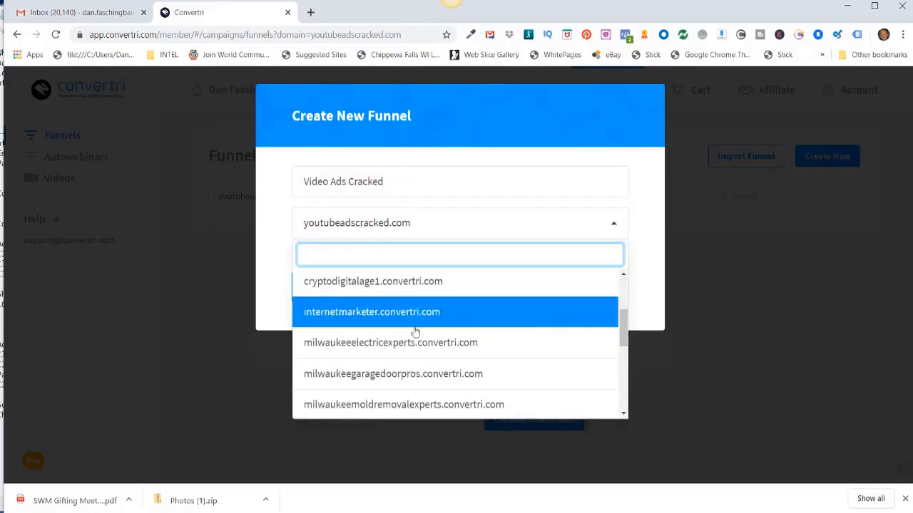
scroll(432, 365, down, 3)
scroll(444, 361, down, 2)
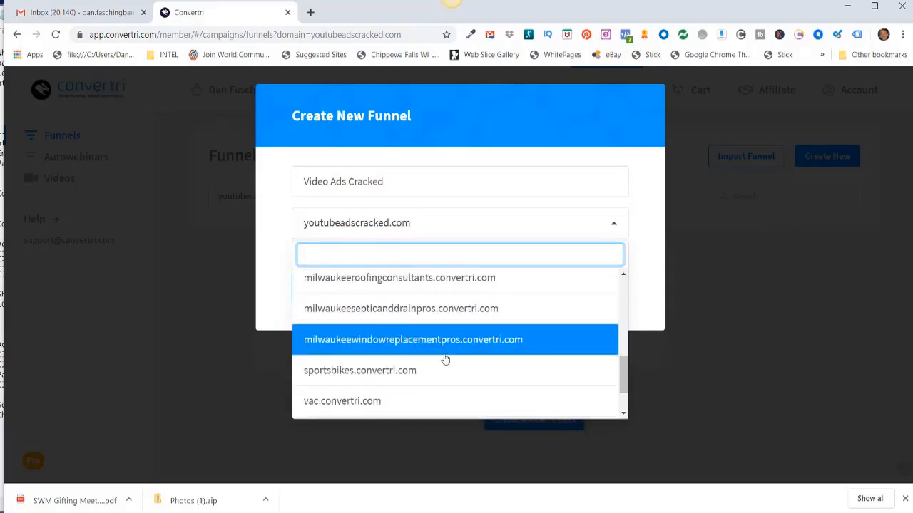
scroll(443, 360, up, 5)
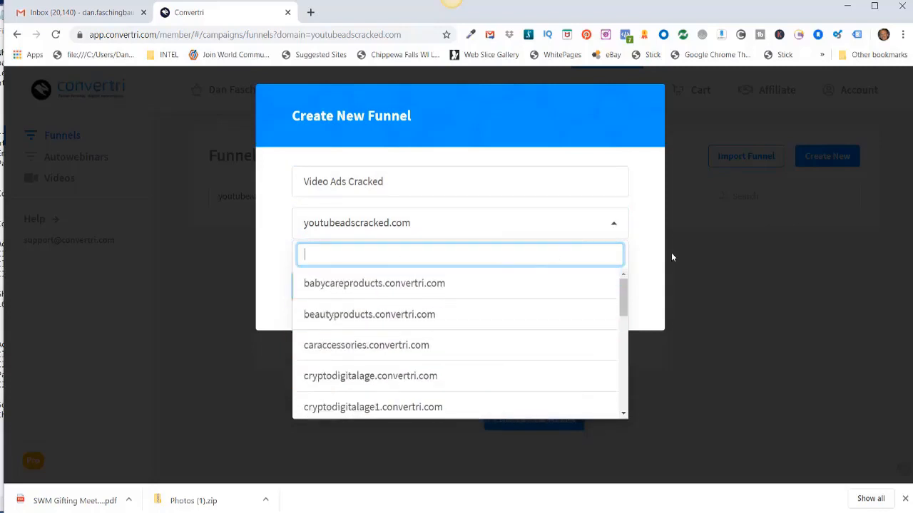
click(450, 223)
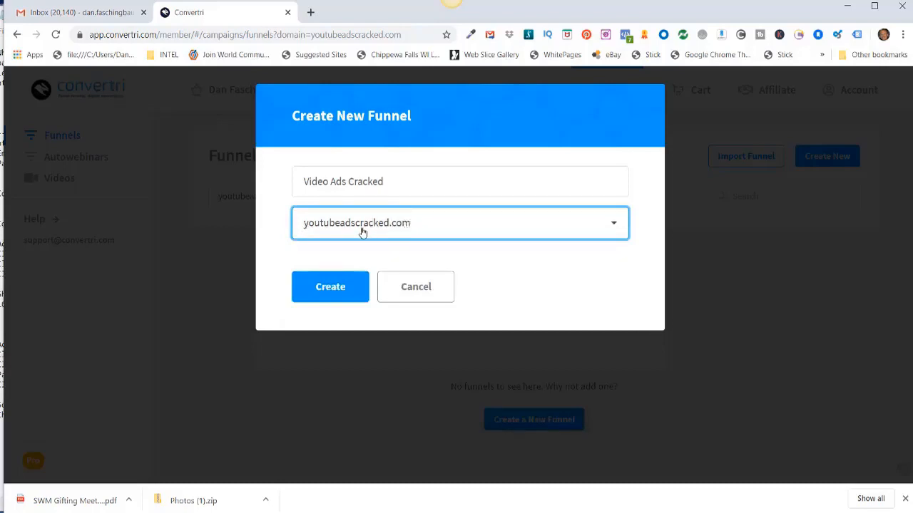
click(330, 288)
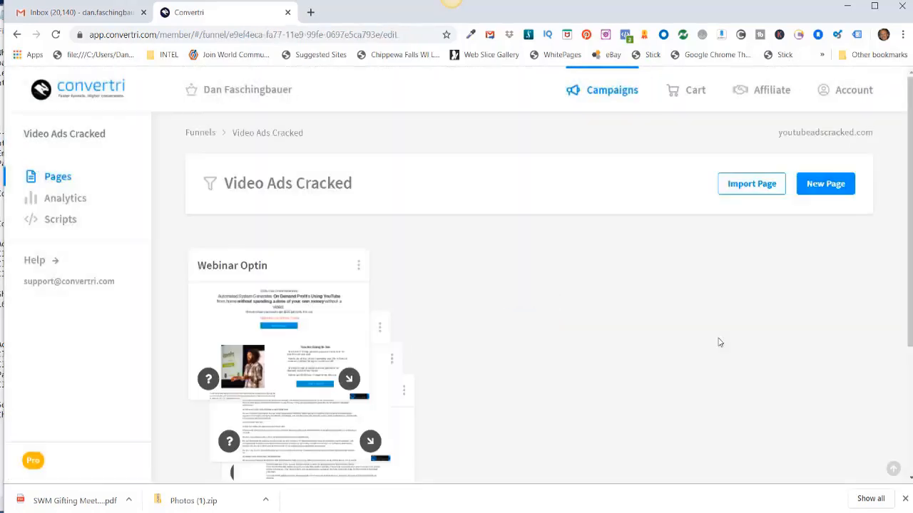
Step: Look over the pages contained in the new Video Ads Cracked funnel
scroll(293, 368, down, 3)
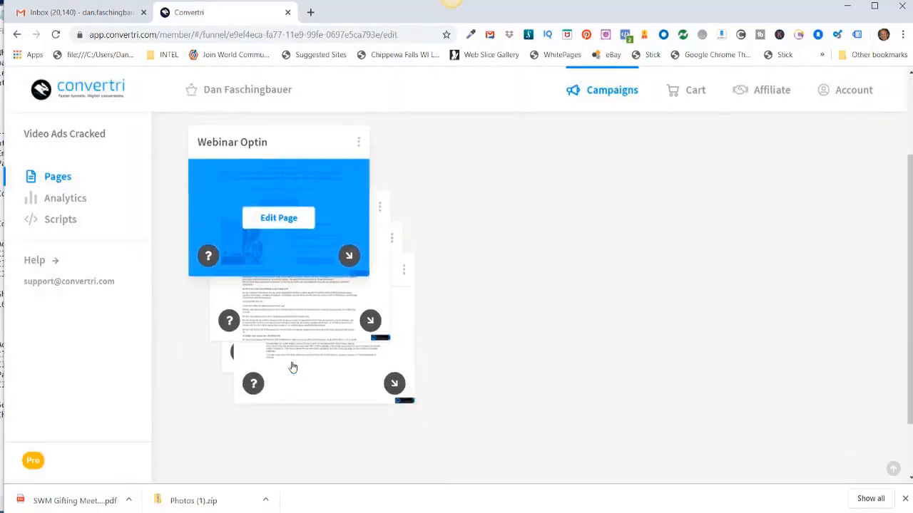
scroll(295, 366, up, 3)
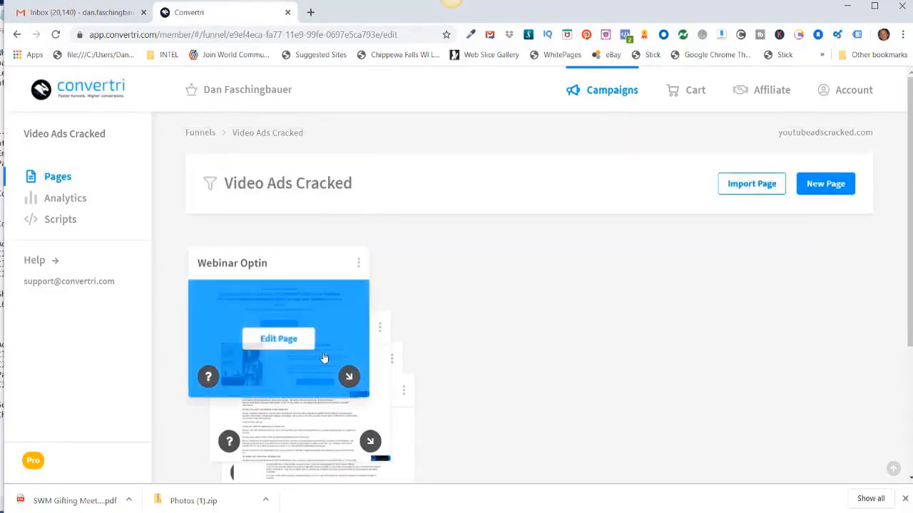
scroll(306, 332, down, 1)
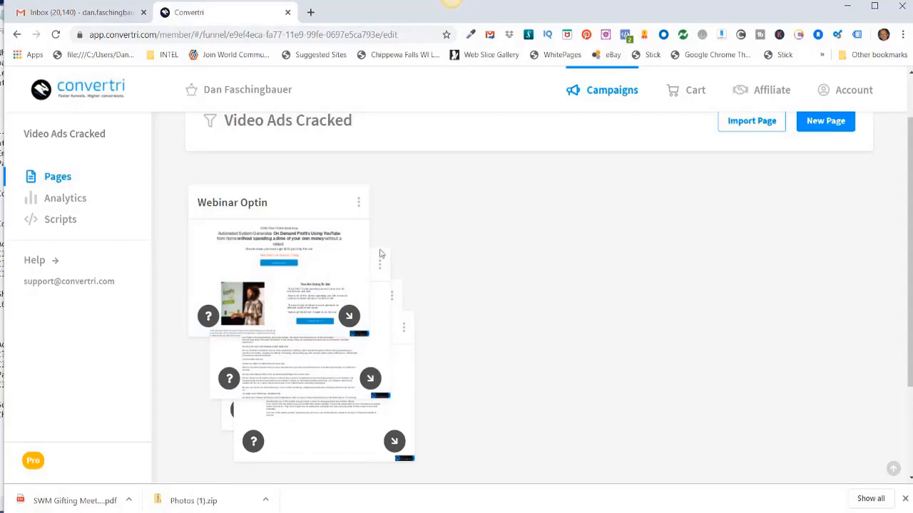
mouse_move(280, 260)
scroll(632, 315, up, 2)
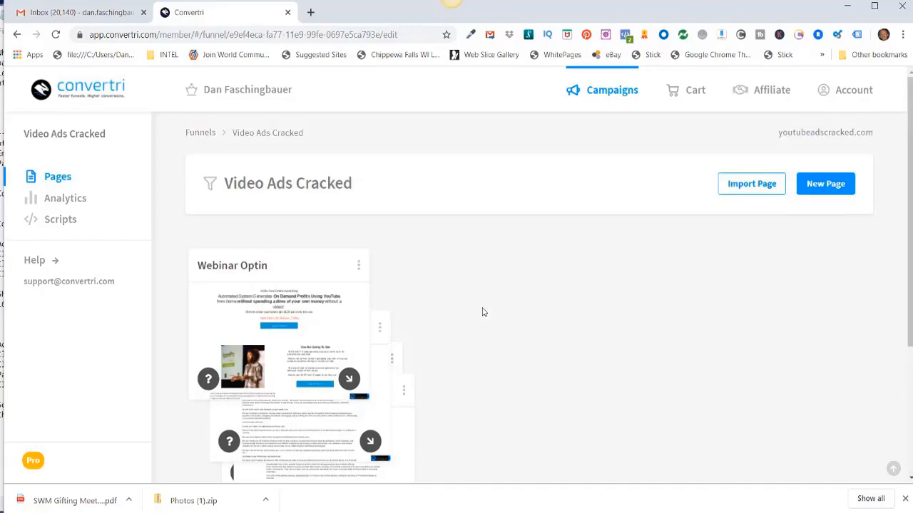
Step: Visit youtubeadscracked.com in a new browser tab to test the domain, and return to the Convertri funnel
click(310, 14)
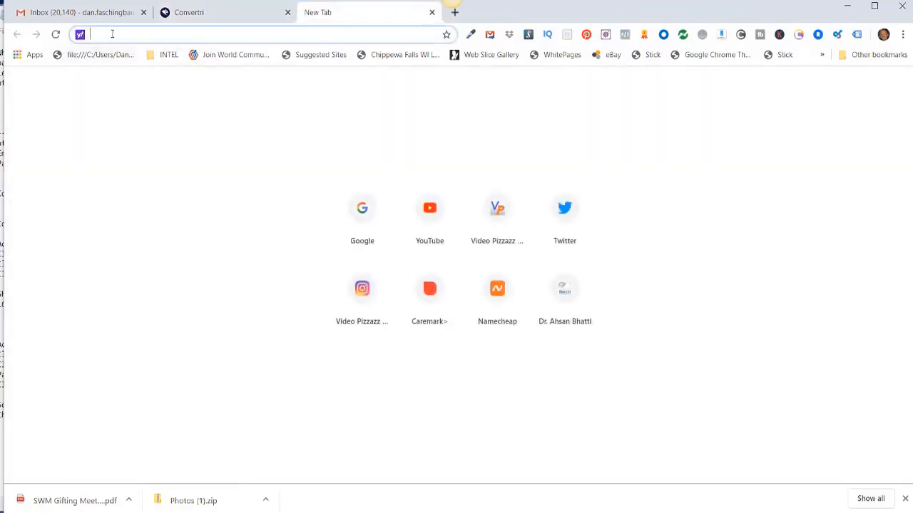
right_click(112, 33)
click(127, 117)
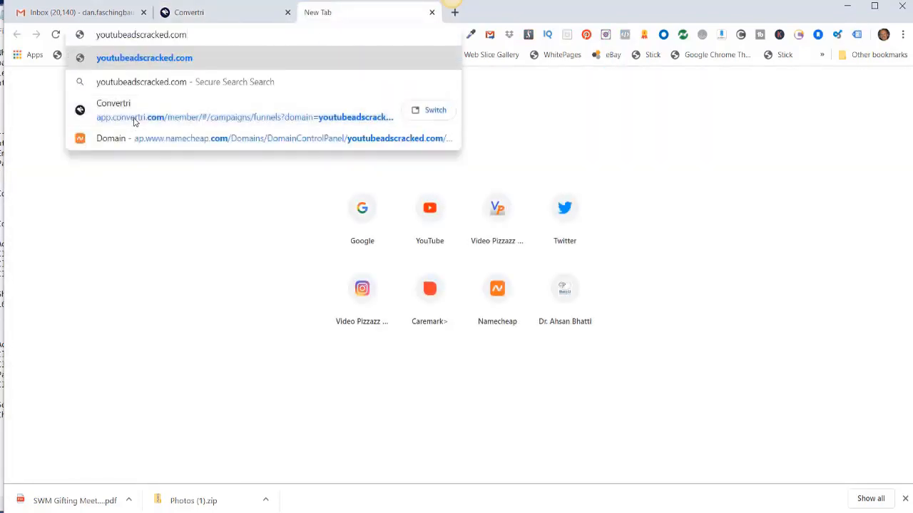
key(Return)
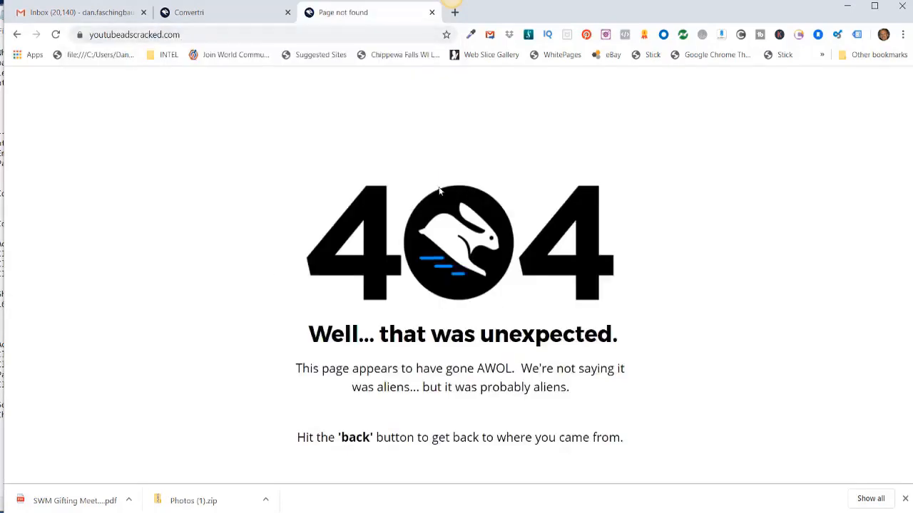
click(198, 12)
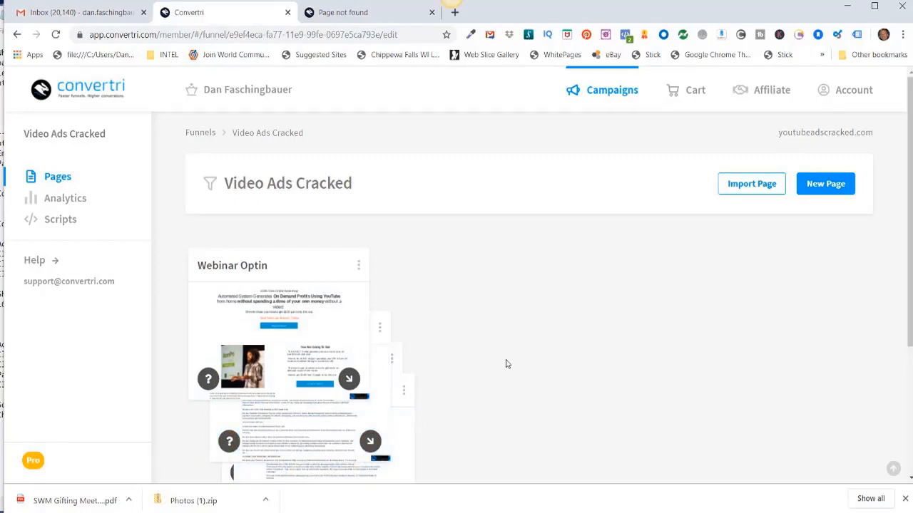
Step: Save the Privacy Policy page and publish it at the path privacy-policy on youtubeadscracked.com
scroll(463, 399, down, 1)
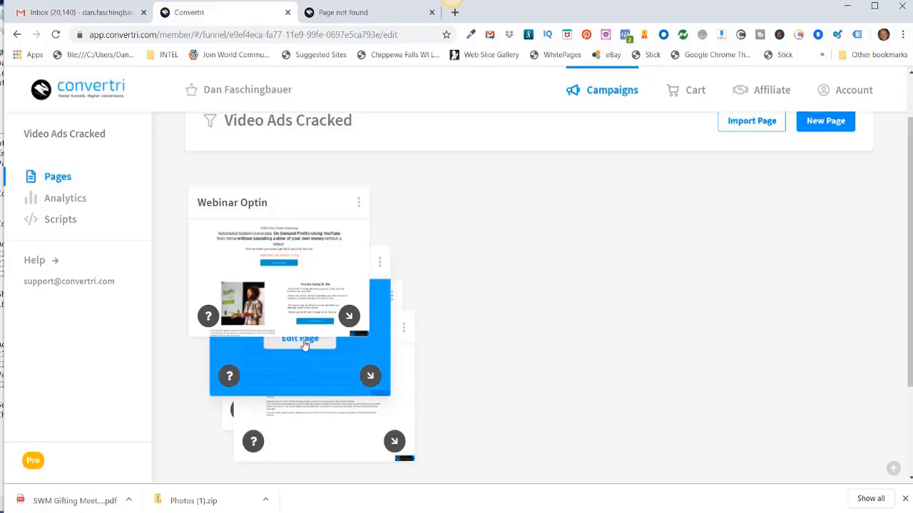
click(301, 339)
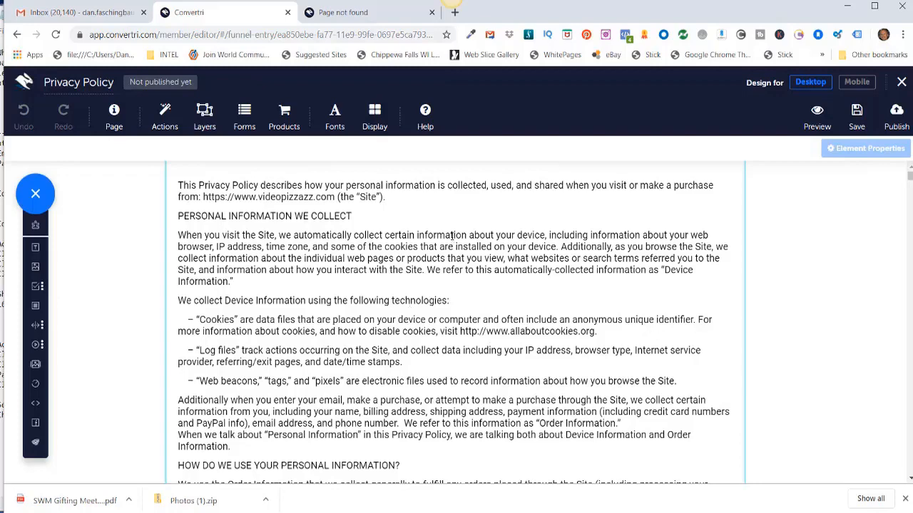
click(859, 117)
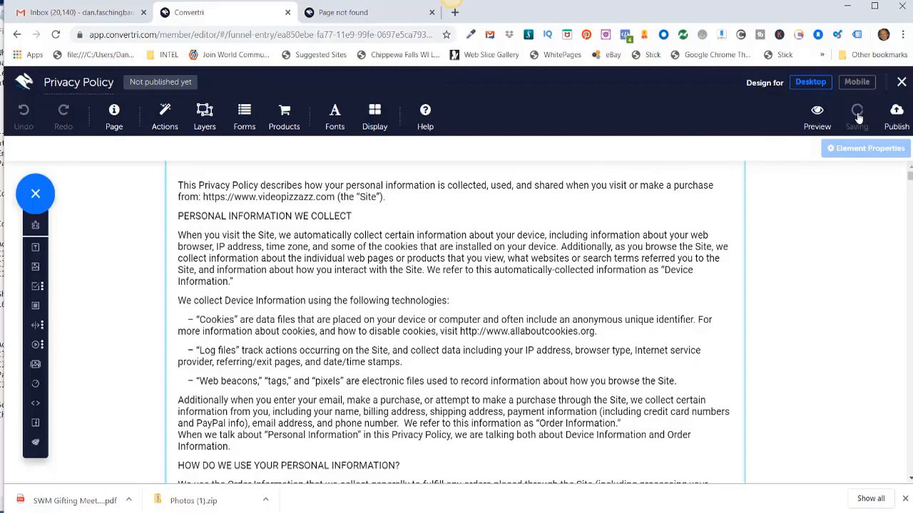
click(896, 117)
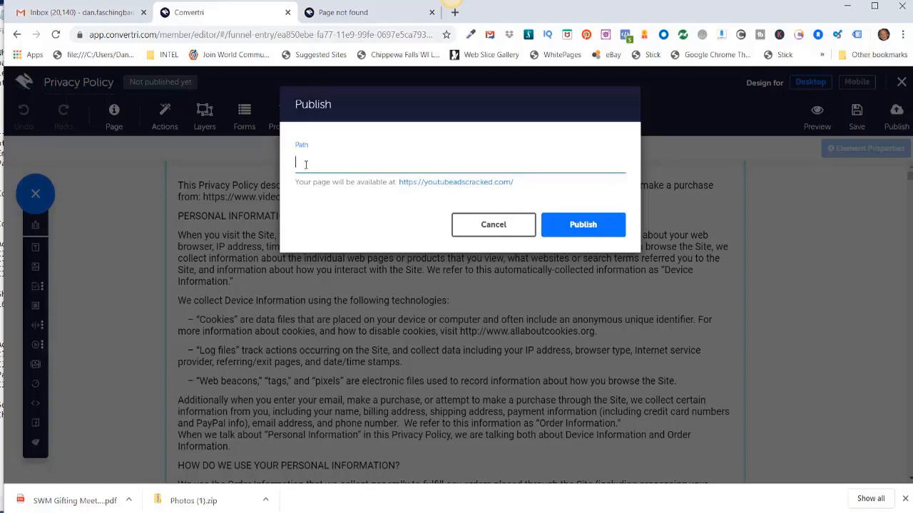
text(privacy-policy)
drag(400, 183, 564, 189)
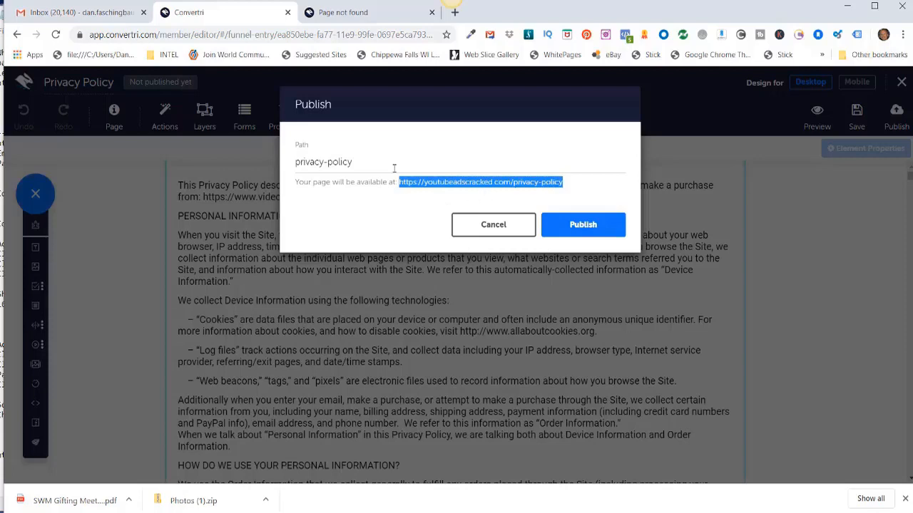
click(579, 226)
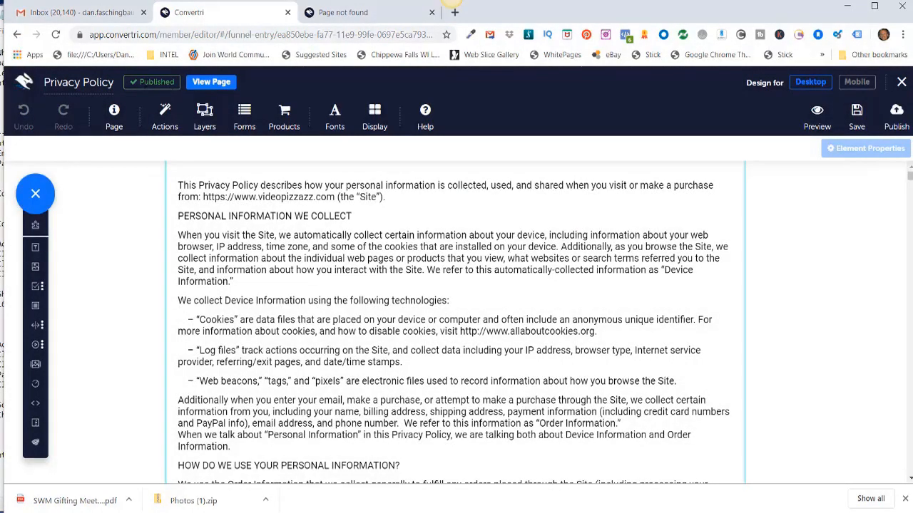
Step: View the published Privacy Policy page live, close it and return to the Video Ads Cracked funnel's pages
click(211, 81)
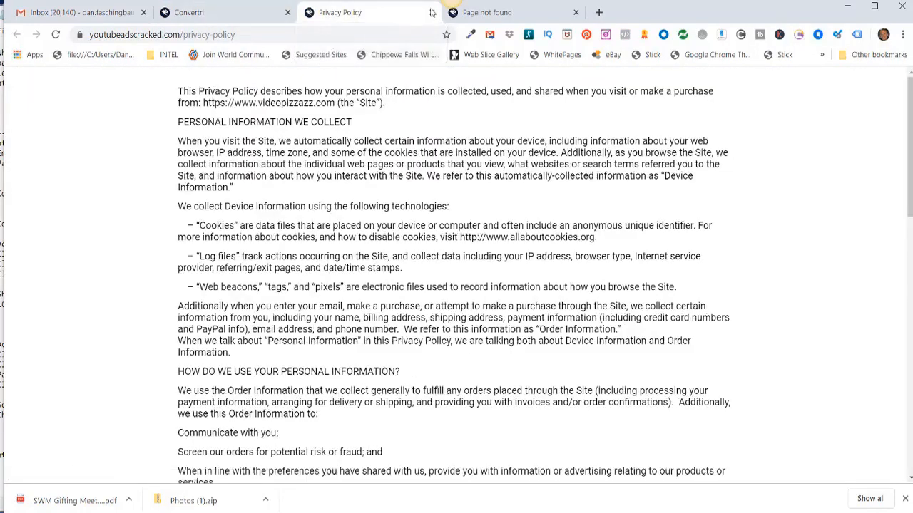
click(431, 13)
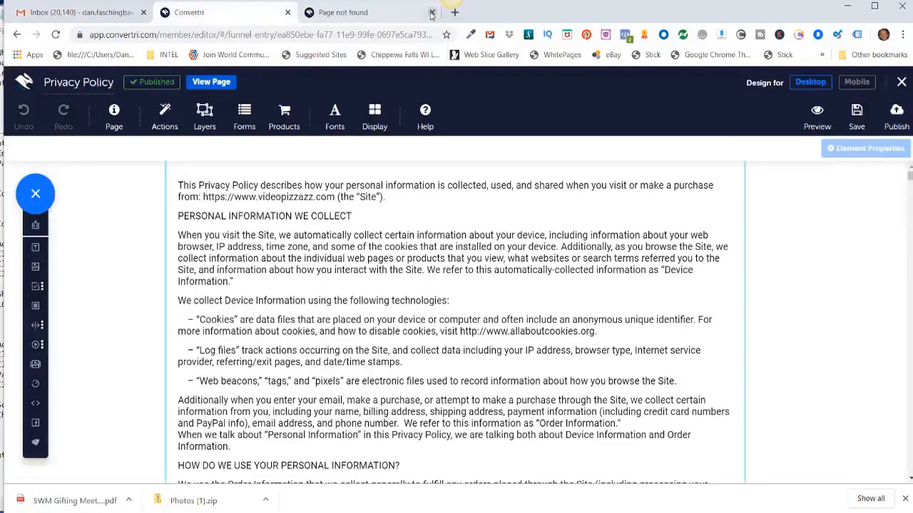
click(902, 85)
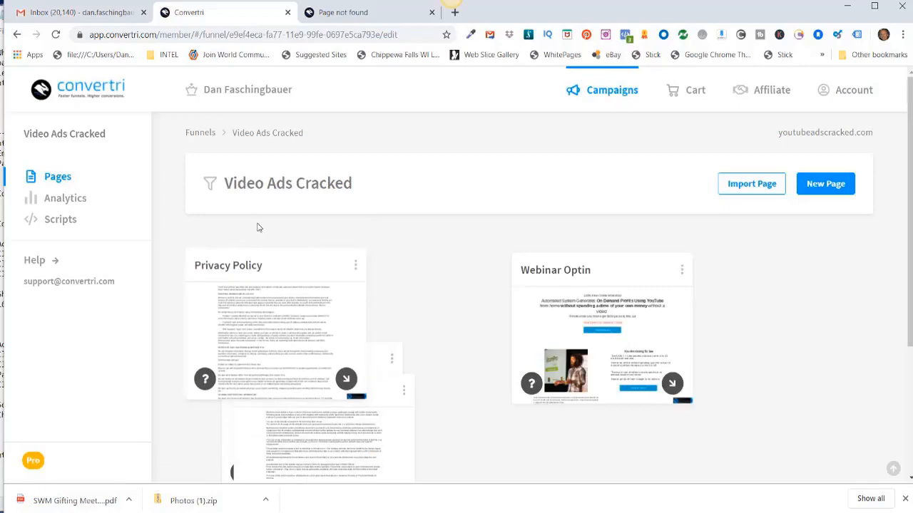
Step: Save the Terms of Service page, publish it at the path terms-of-service, and return to the funnel's pages
scroll(327, 371, down, 2)
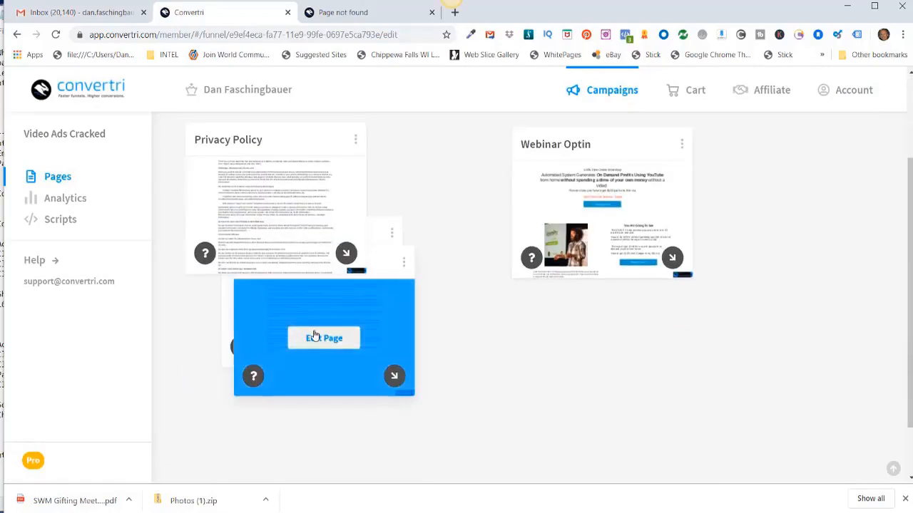
click(320, 342)
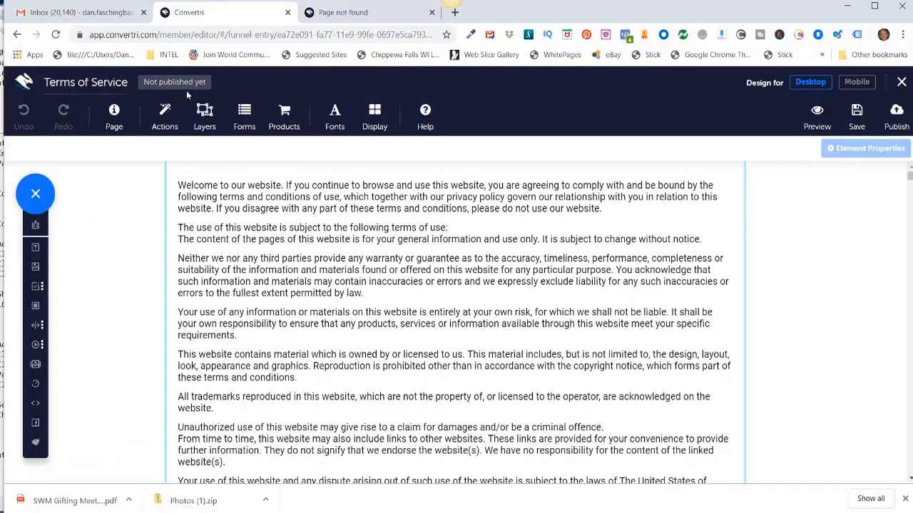
click(856, 112)
click(897, 113)
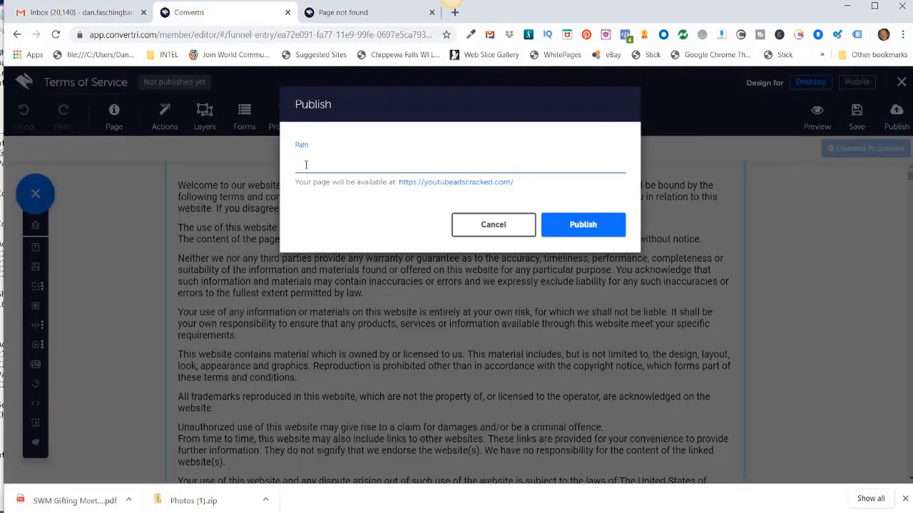
text(terms-of-serv)
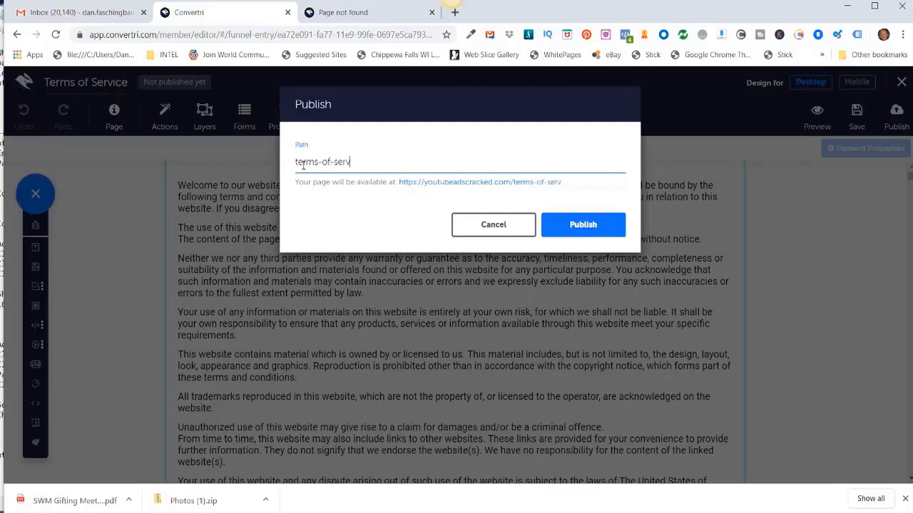
text(ice)
click(425, 183)
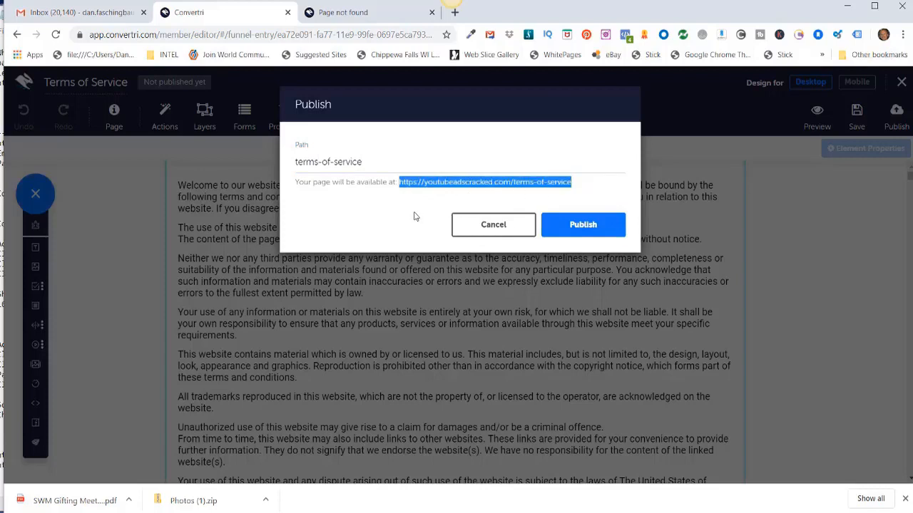
click(415, 217)
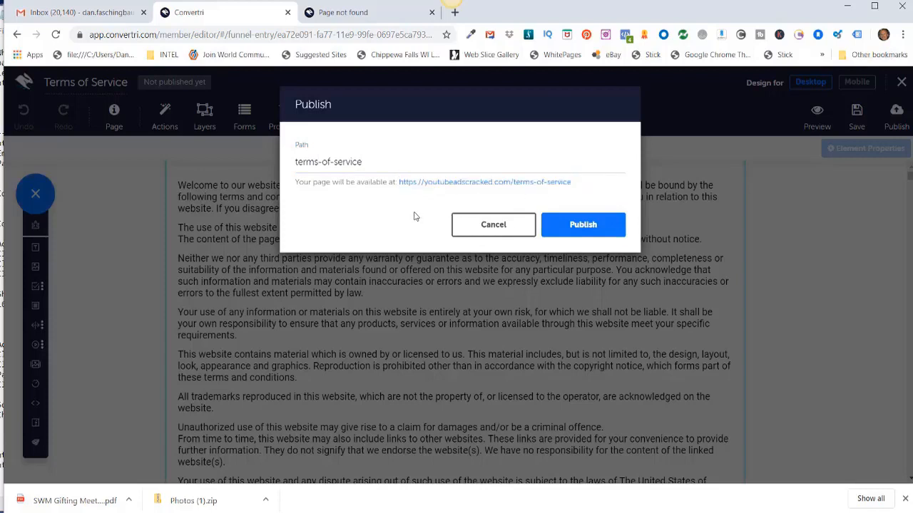
click(584, 225)
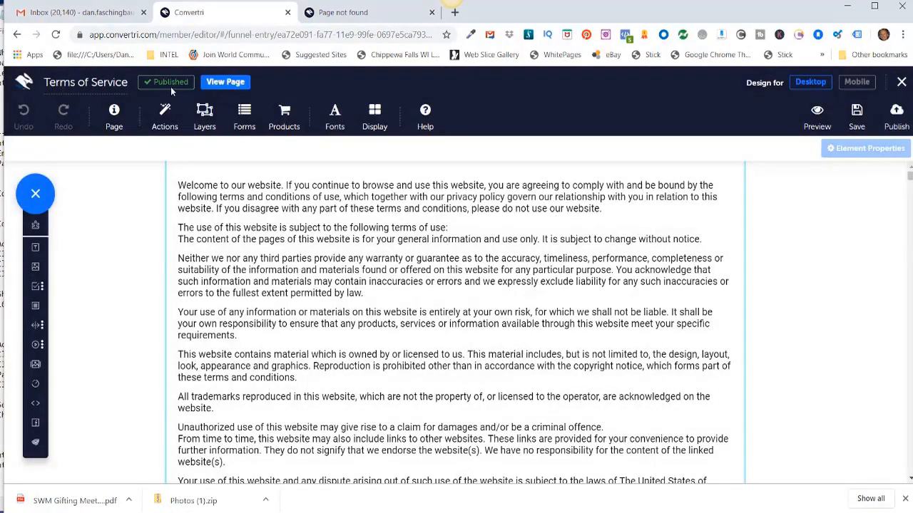
click(901, 83)
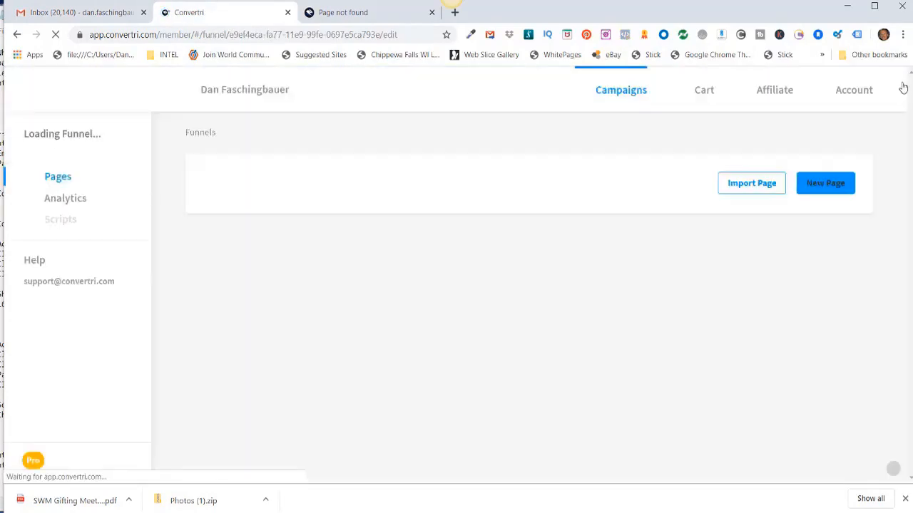
Step: Save and publish the Contact Us page at the path contact-us, copying its full address, and return to the funnel's pages
mouse_move(335, 432)
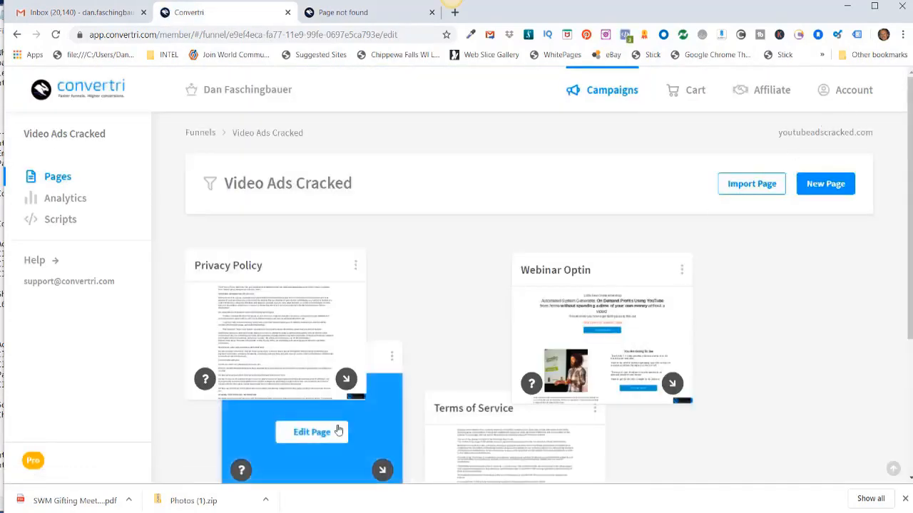
click(311, 432)
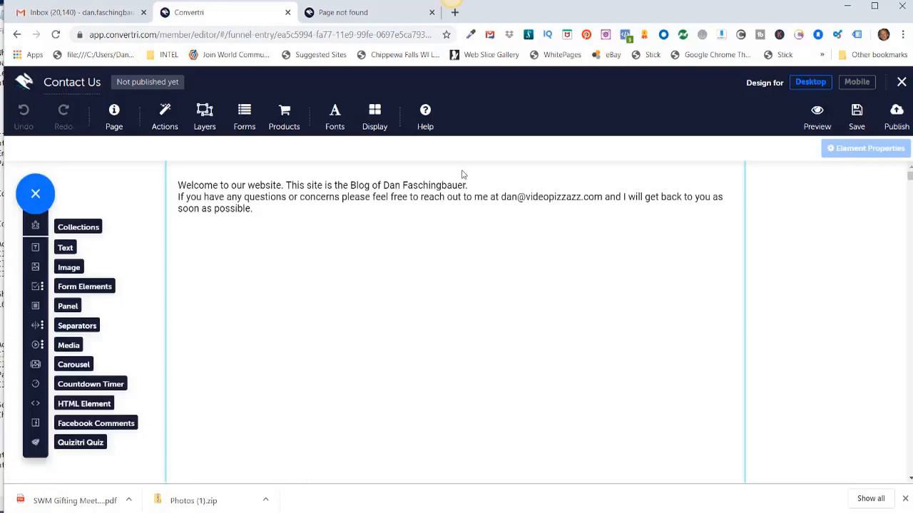
click(857, 114)
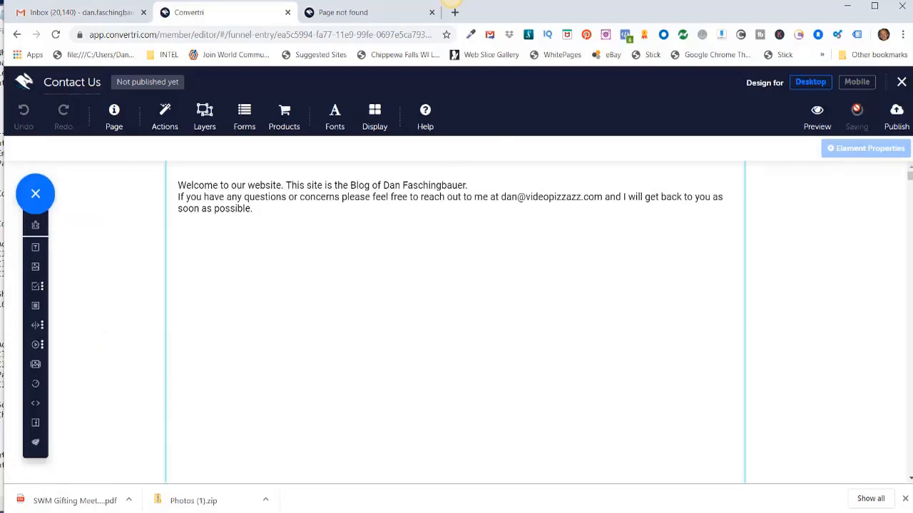
click(902, 120)
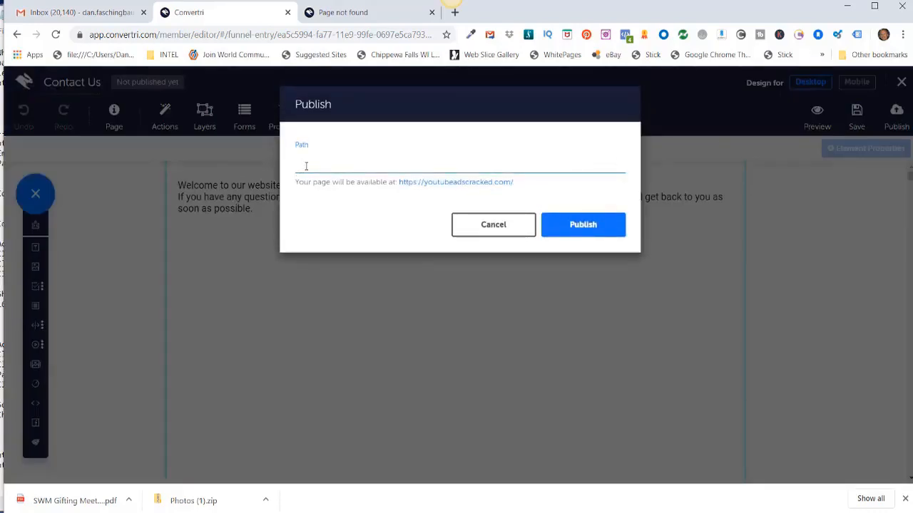
text(contact-us)
click(421, 184)
key(ctrl+c)
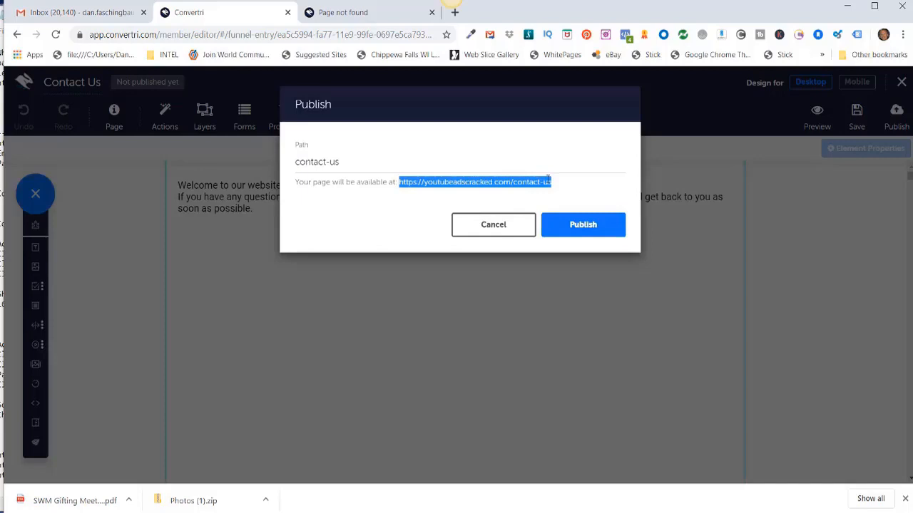
click(581, 227)
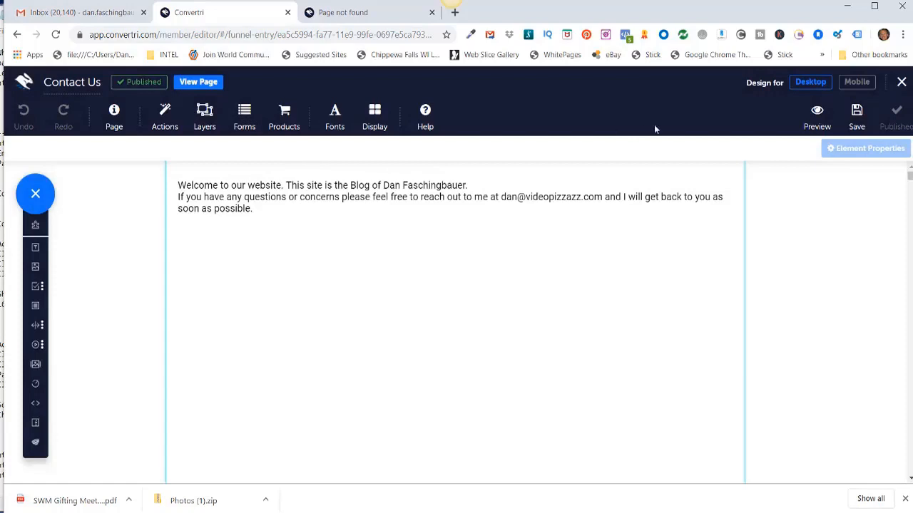
click(901, 83)
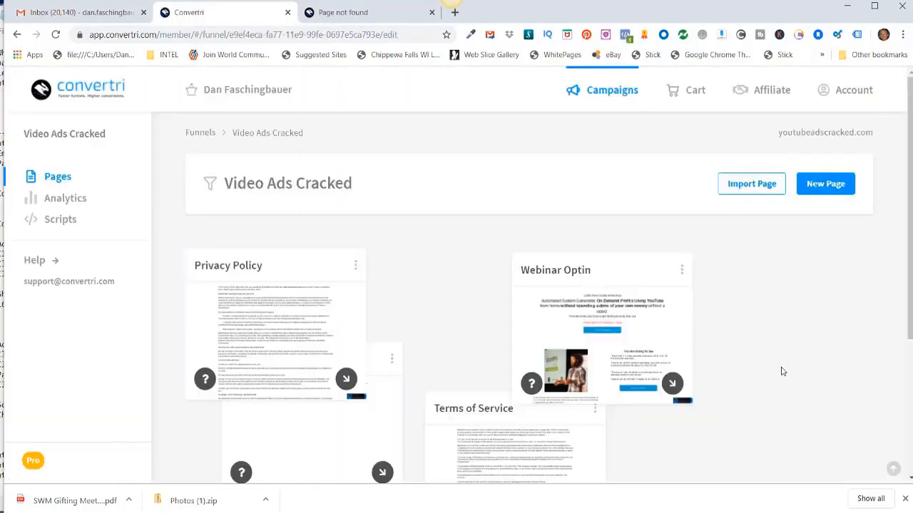
mouse_move(607, 343)
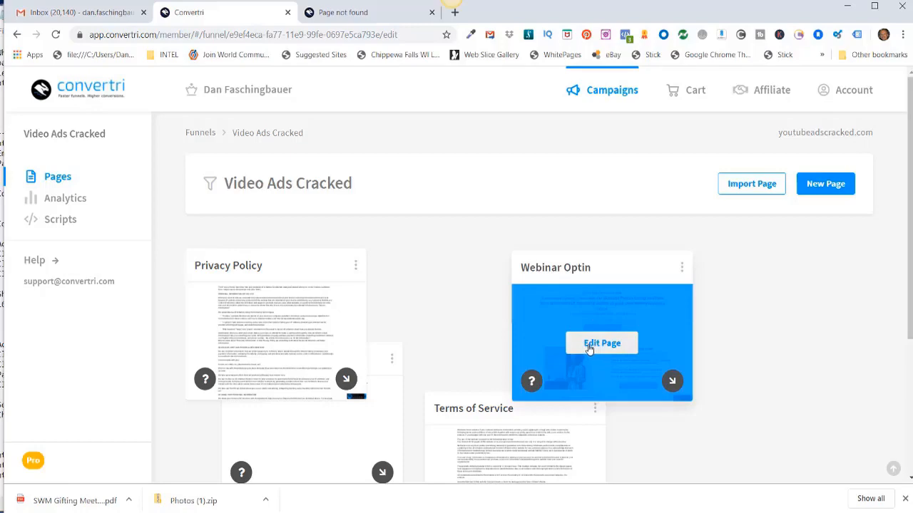
click(589, 346)
scroll(598, 390, down, 10)
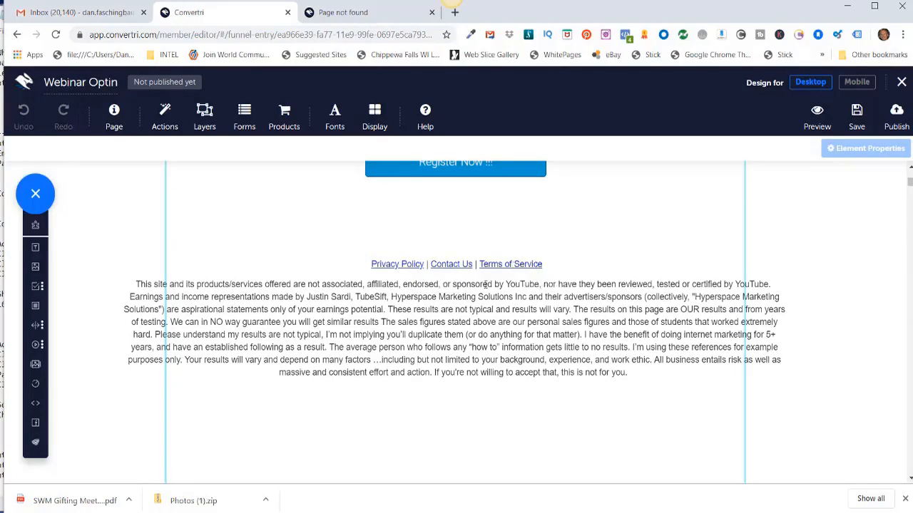
scroll(484, 285, up, 2)
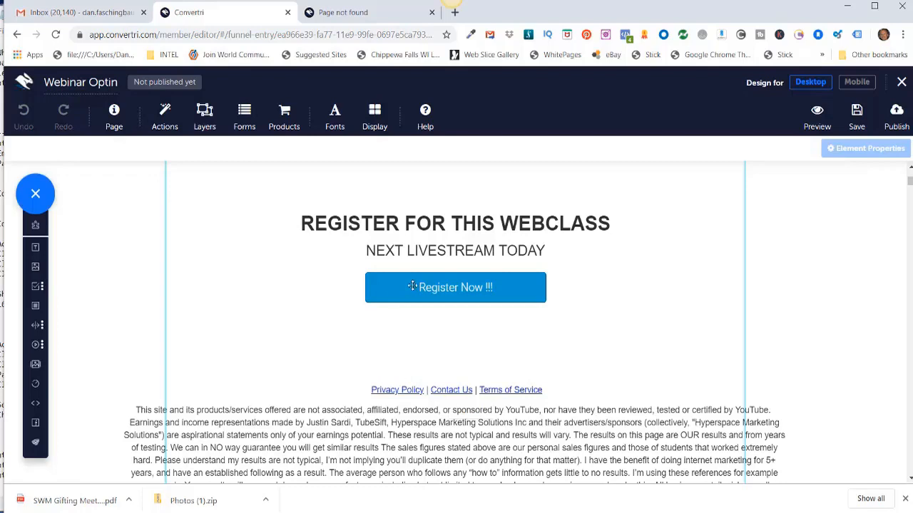
drag(371, 390, 426, 390)
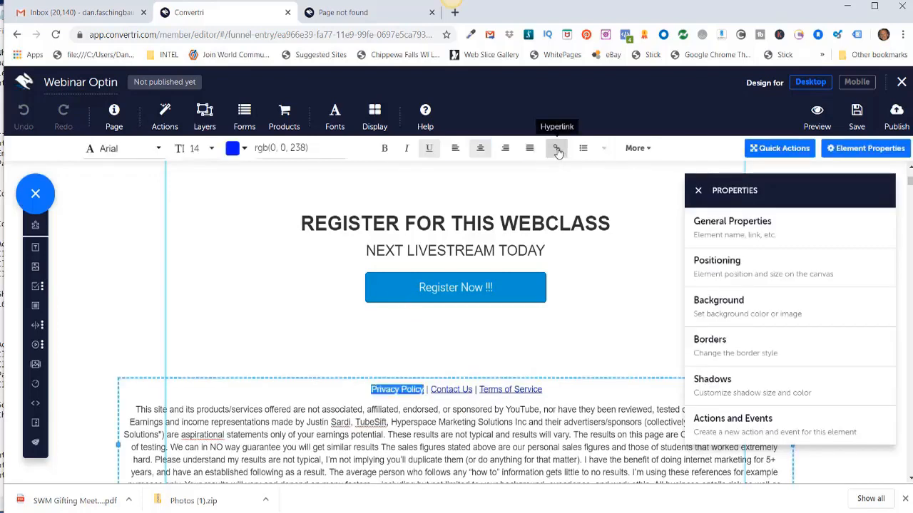
click(557, 150)
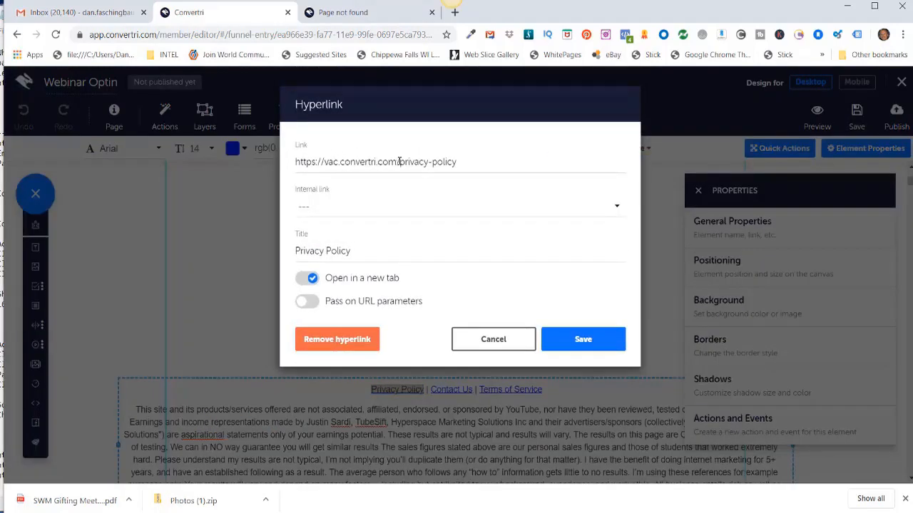
click(464, 163)
key(BackSpace)
key(BackSpace)
key(BackSpace)
key(BackSpace)
key(BackSpace)
key(BackSpace)
key(BackSpace)
key(BackSpace)
key(BackSpace)
key(BackSpace)
key(BackSpace)
key(BackSpace)
key(BackSpace)
key(BackSpace)
key(BackSpace)
key(BackSpace)
key(BackSpace)
key(BackSpace)
key(BackSpace)
key(BackSpace)
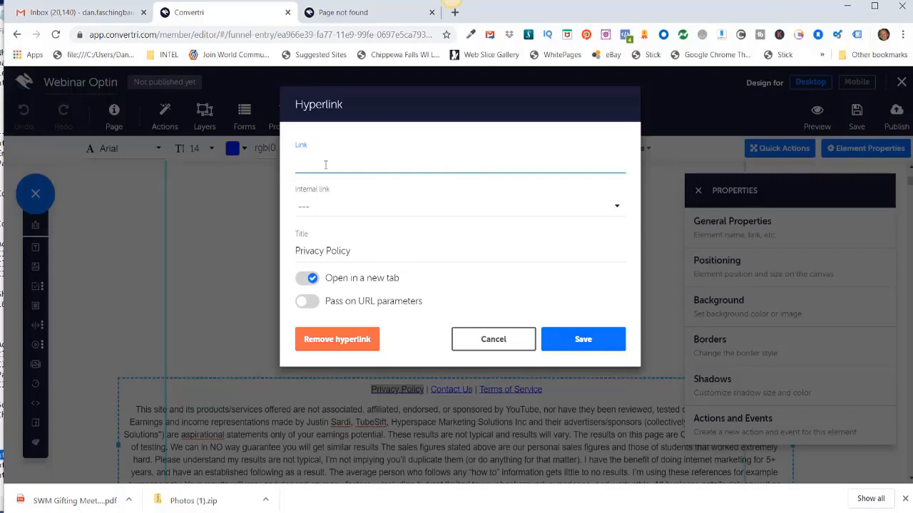
text(https://youtubeadscracked.com/privacy-policy)
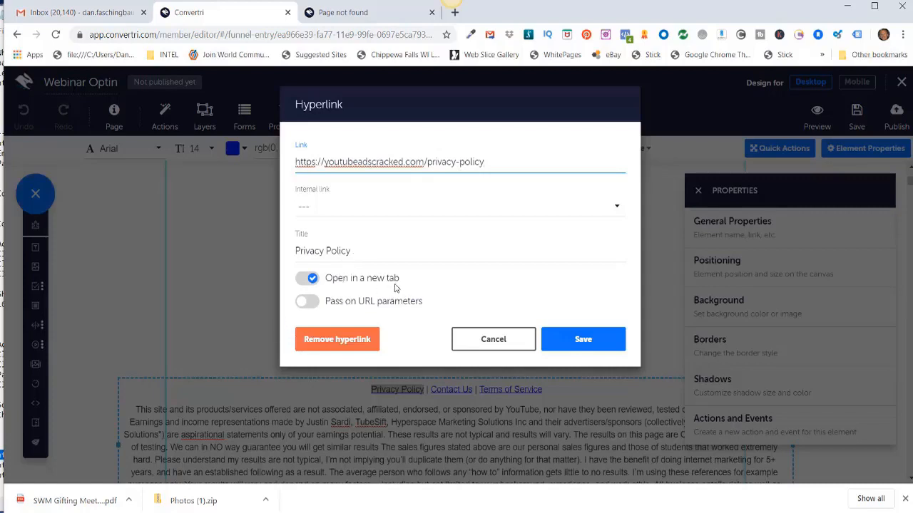
click(583, 343)
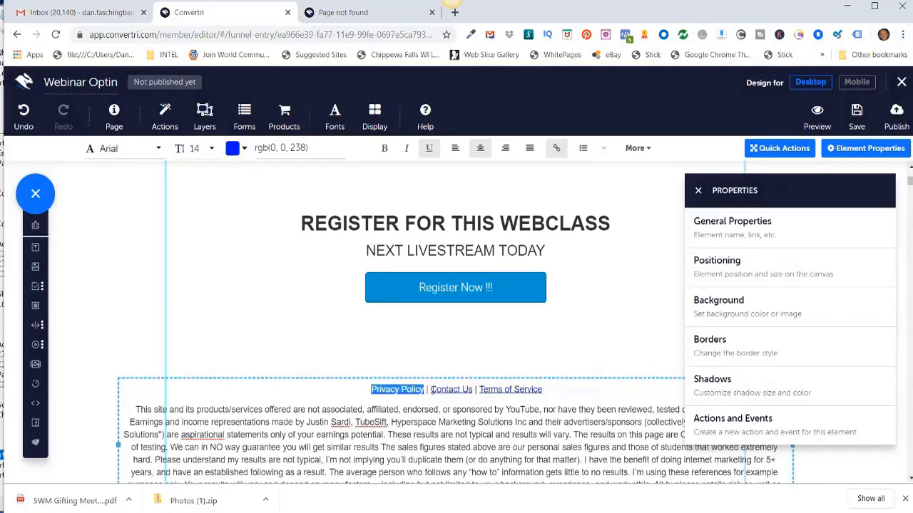
Step: Remove the existing hyperlink from the Contact Us text in the Webinar Optin footer
drag(431, 389, 471, 385)
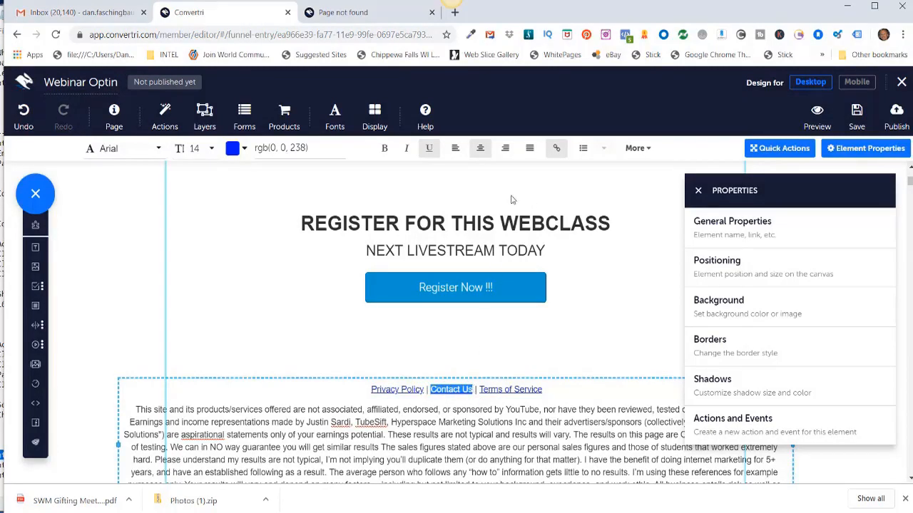
click(558, 148)
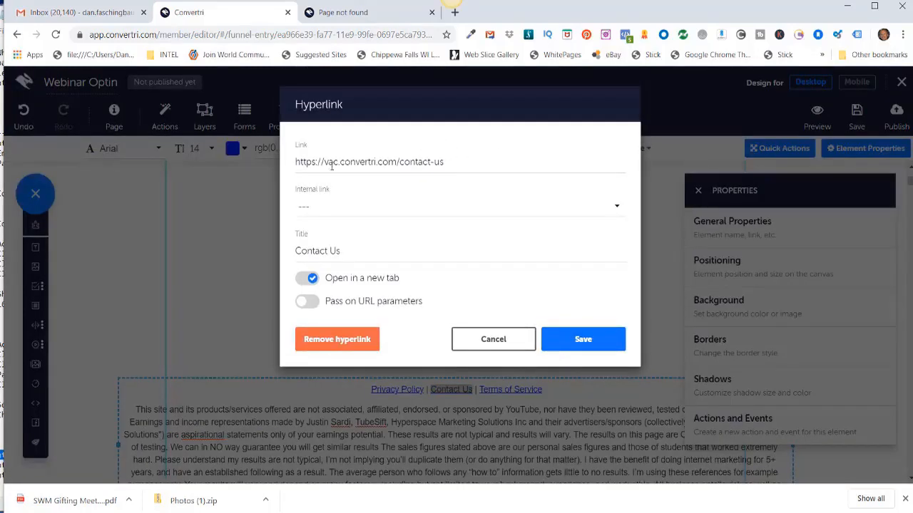
click(345, 343)
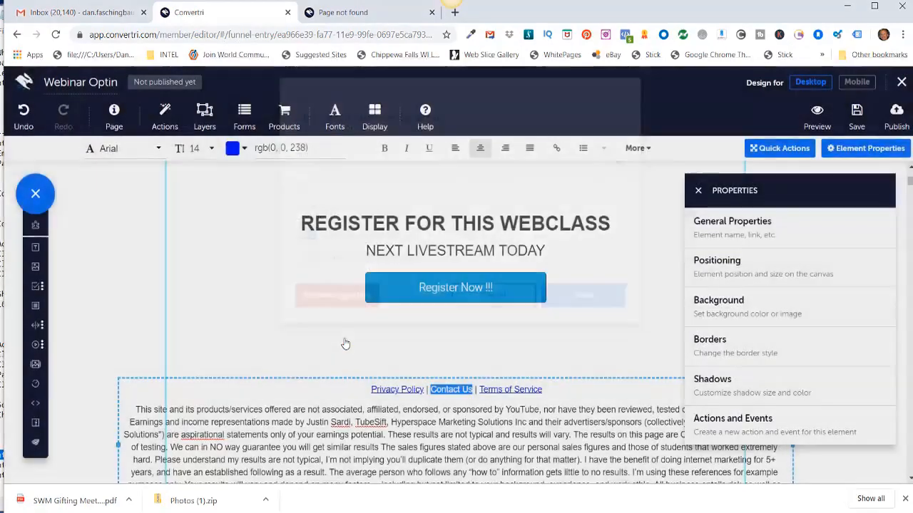
click(556, 149)
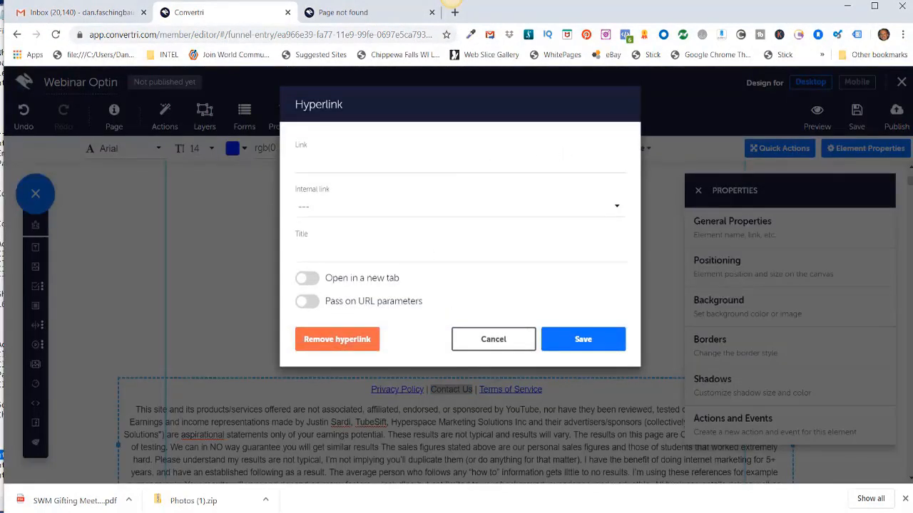
click(306, 163)
key(ctrl+v)
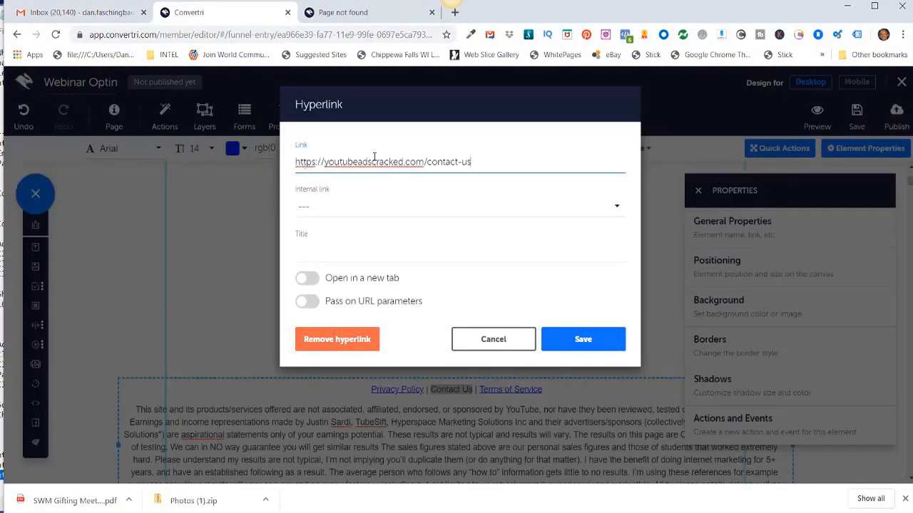
click(306, 248)
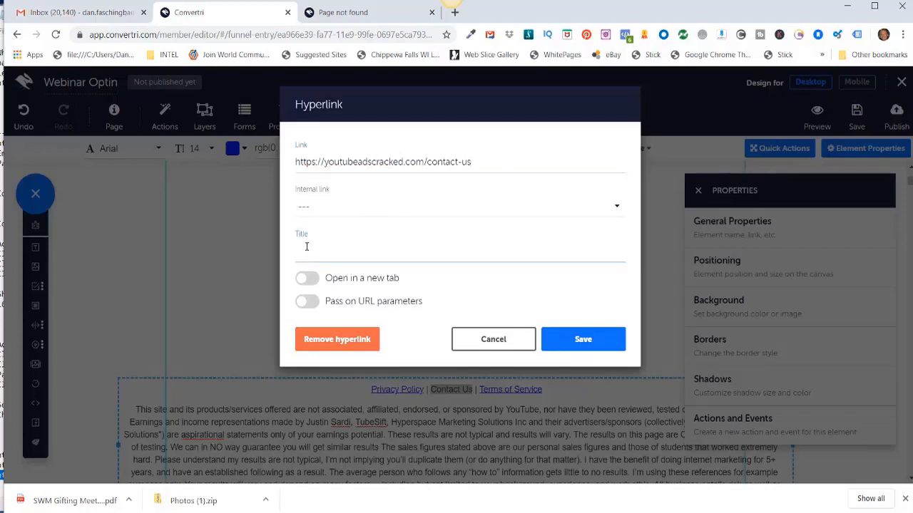
text(Contact Us)
click(310, 279)
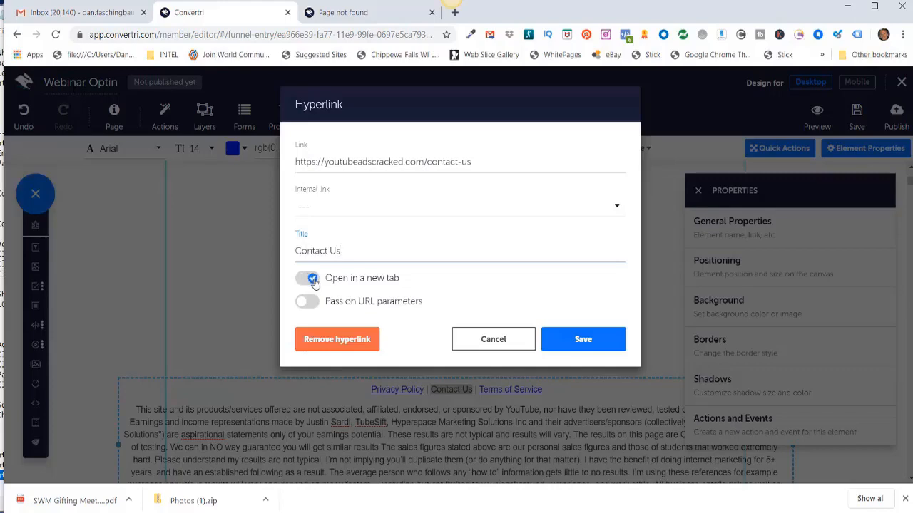
click(575, 342)
drag(479, 389, 543, 391)
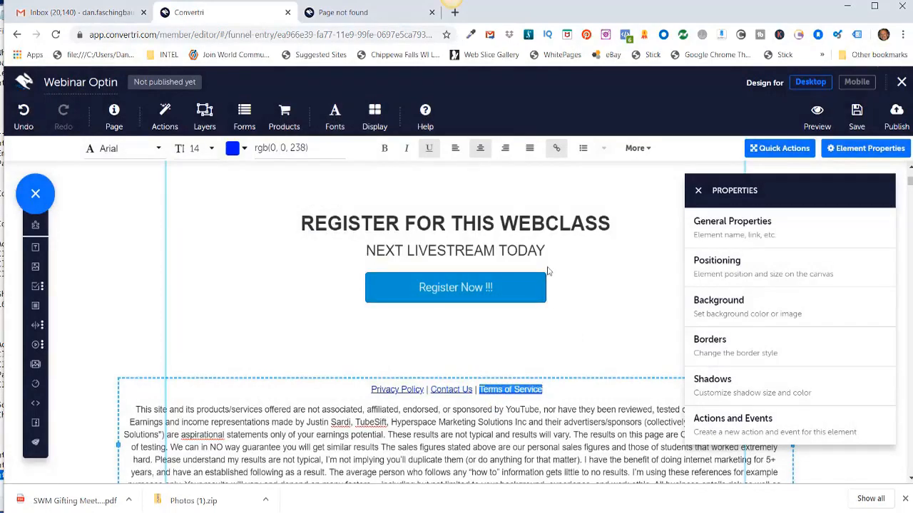
click(554, 151)
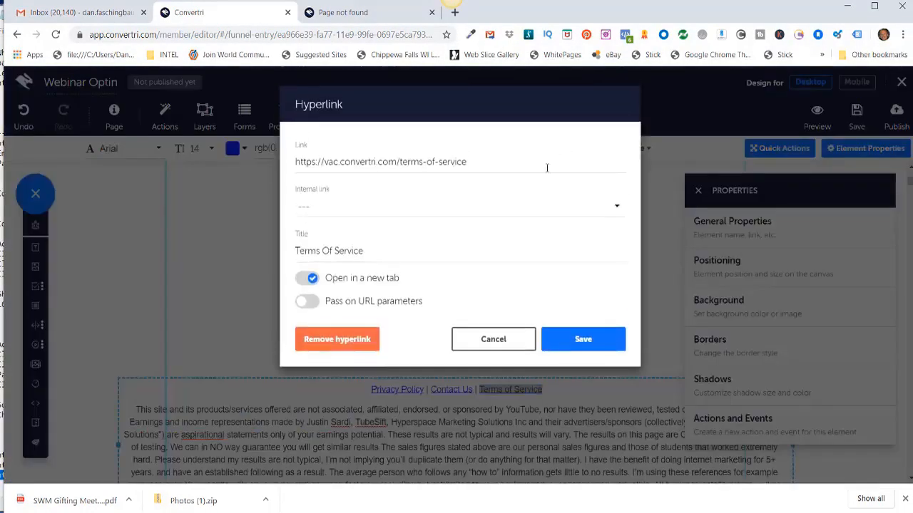
click(342, 340)
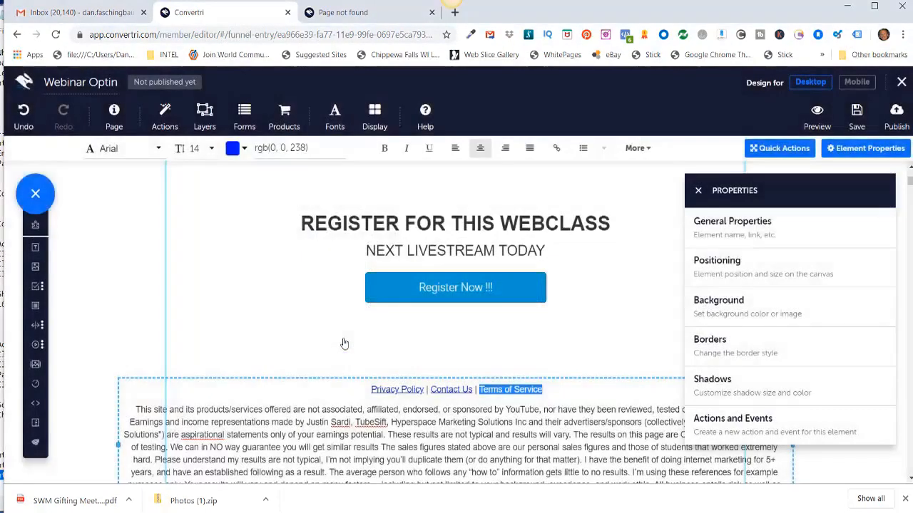
click(557, 149)
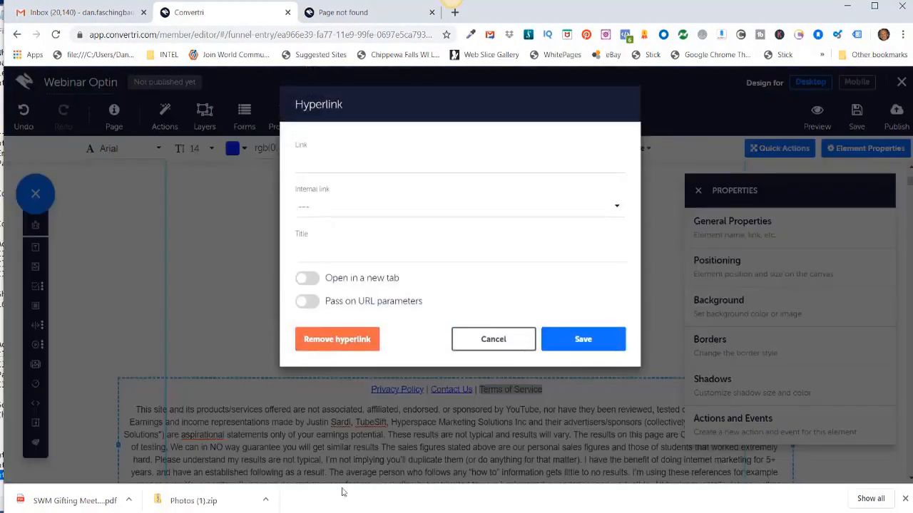
click(306, 163)
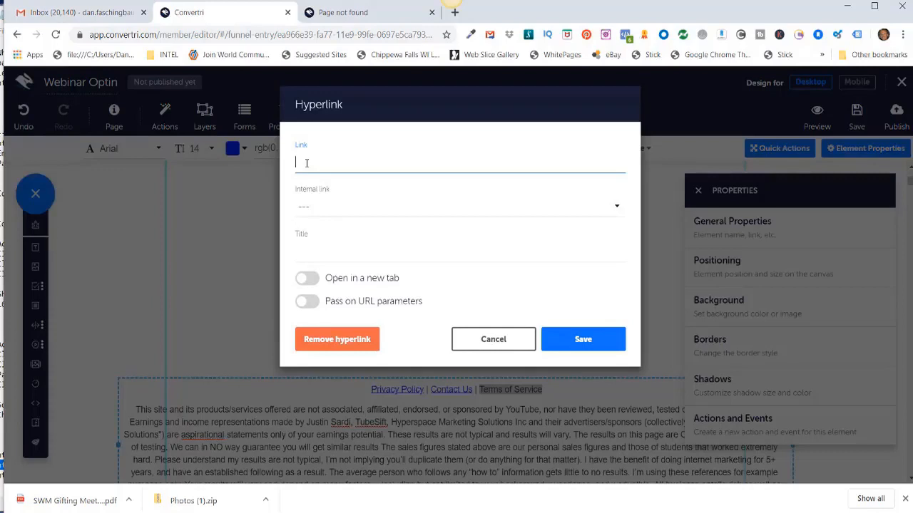
text(https://youtubeadscracked.com/terms-of-service)
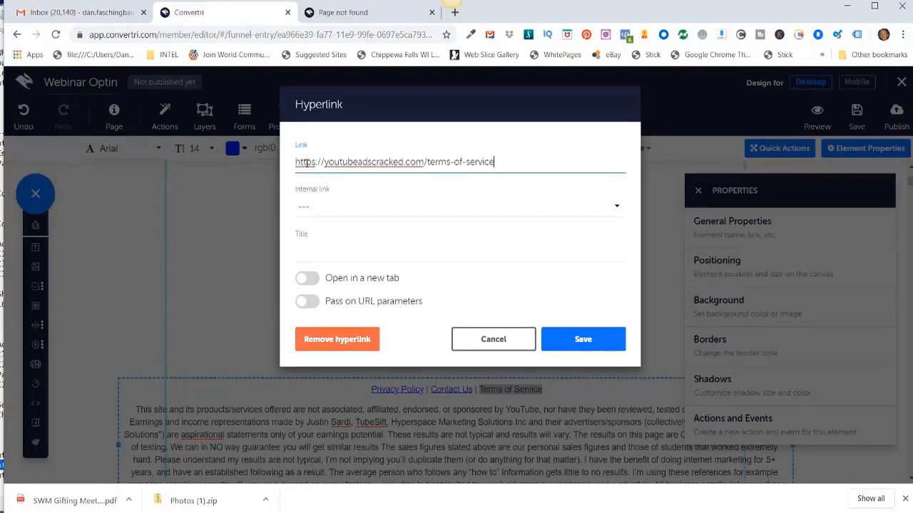
click(310, 250)
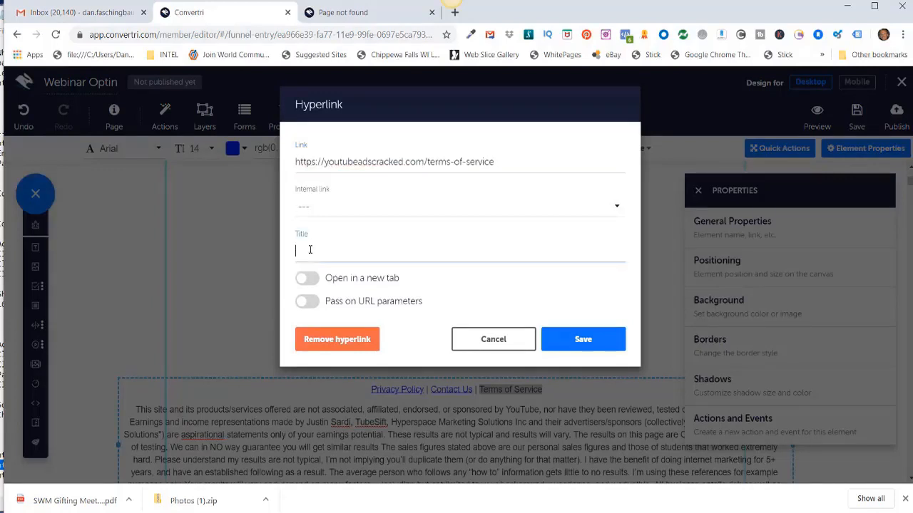
text(Terms Of Service)
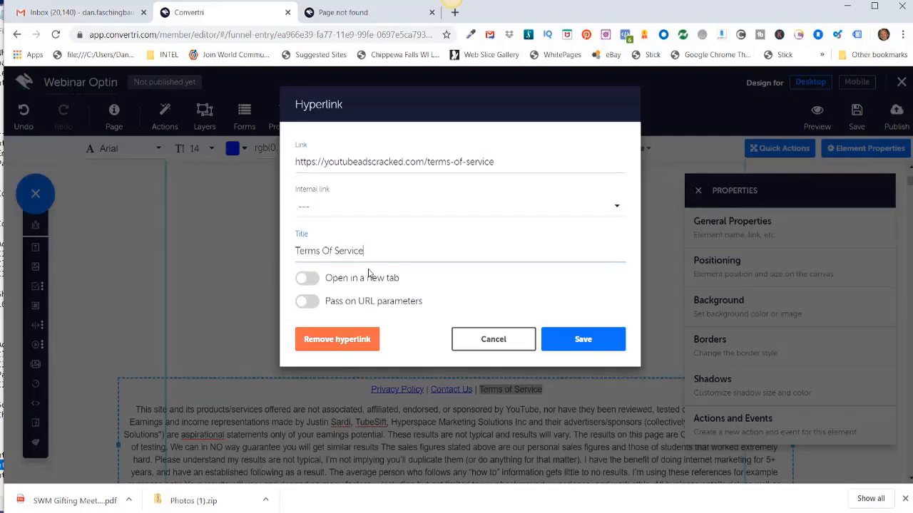
click(309, 280)
click(579, 341)
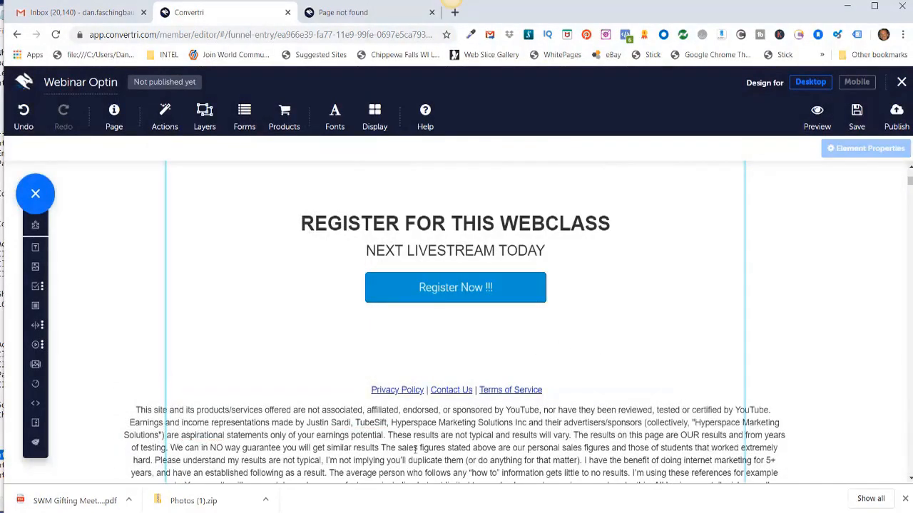
Step: Save the Webinar Optin page and publish it at the domain root with an empty path
click(856, 118)
click(898, 117)
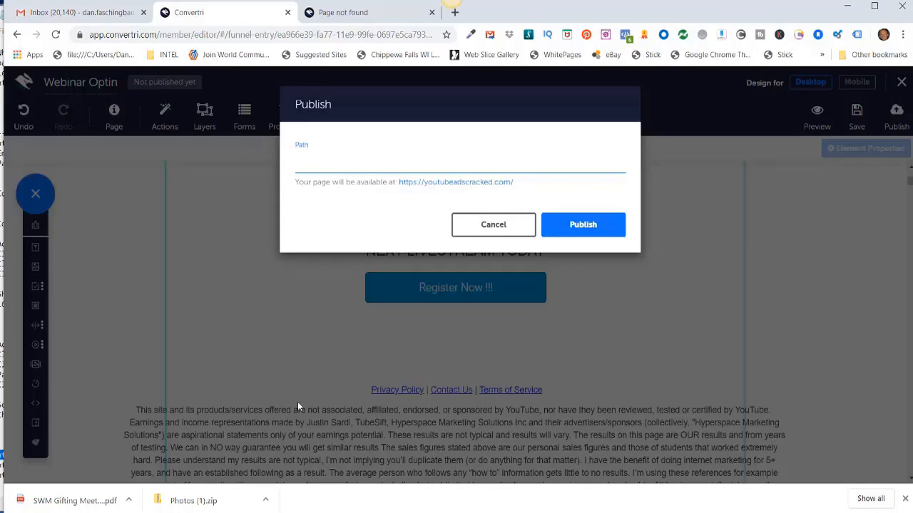
click(583, 226)
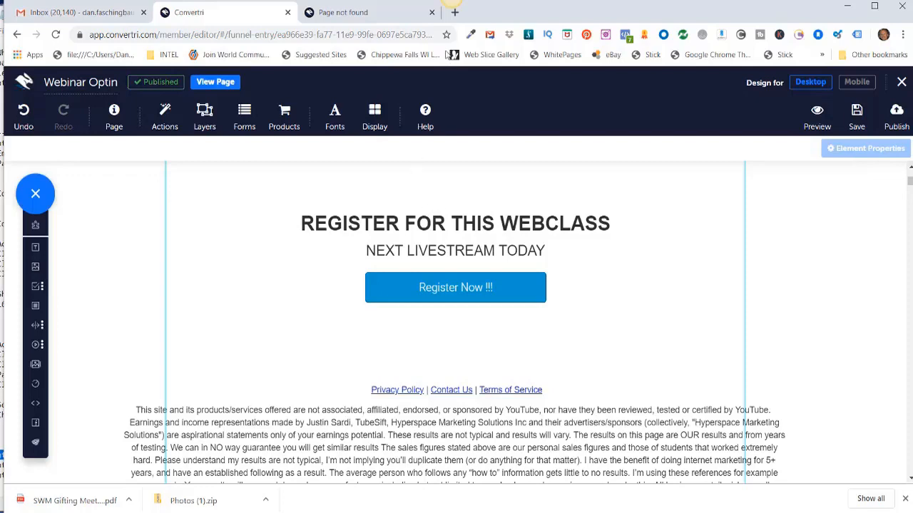
click(455, 12)
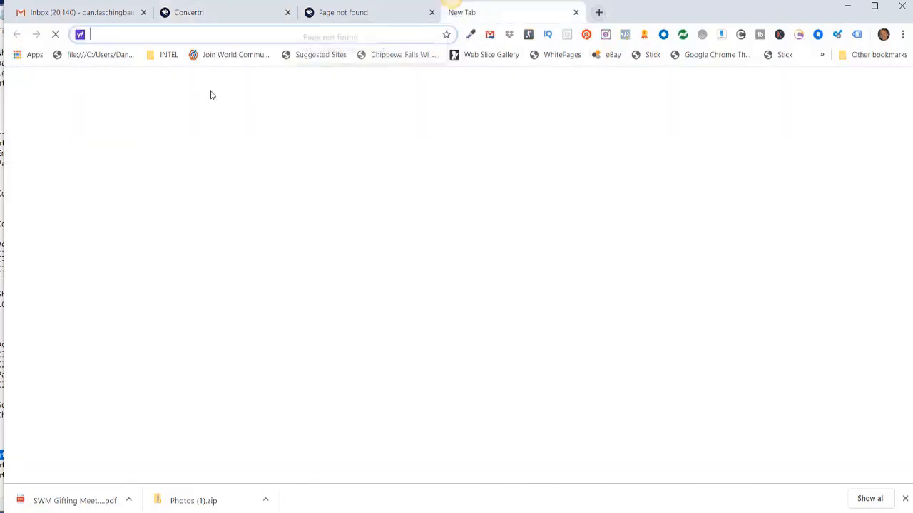
right_click(118, 34)
click(140, 118)
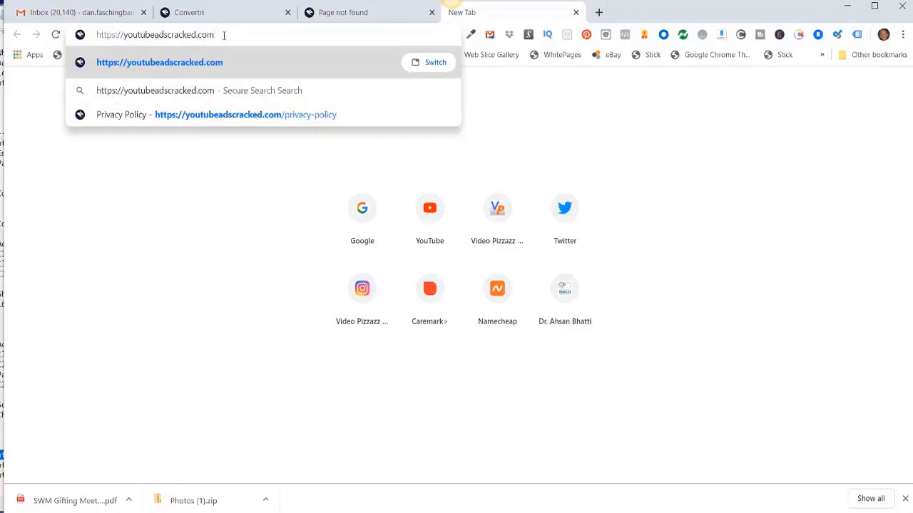
key(Return)
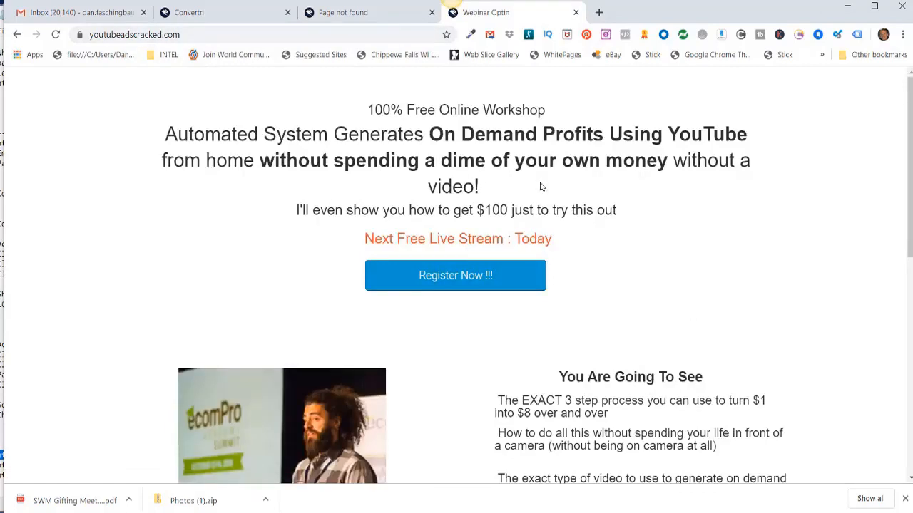
Step: Test the live page's Privacy Policy, Contact Us and Terms of Service footer links, closing each opened page
scroll(541, 187, down, 7)
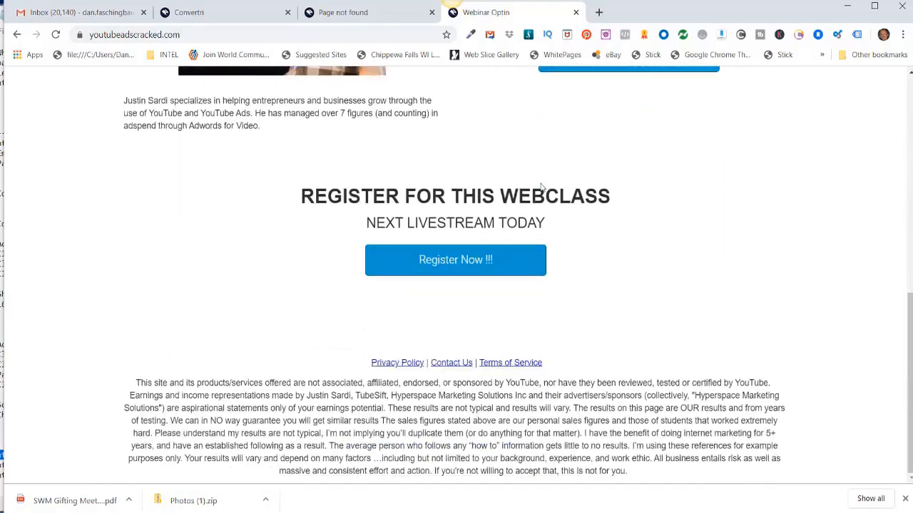
click(394, 363)
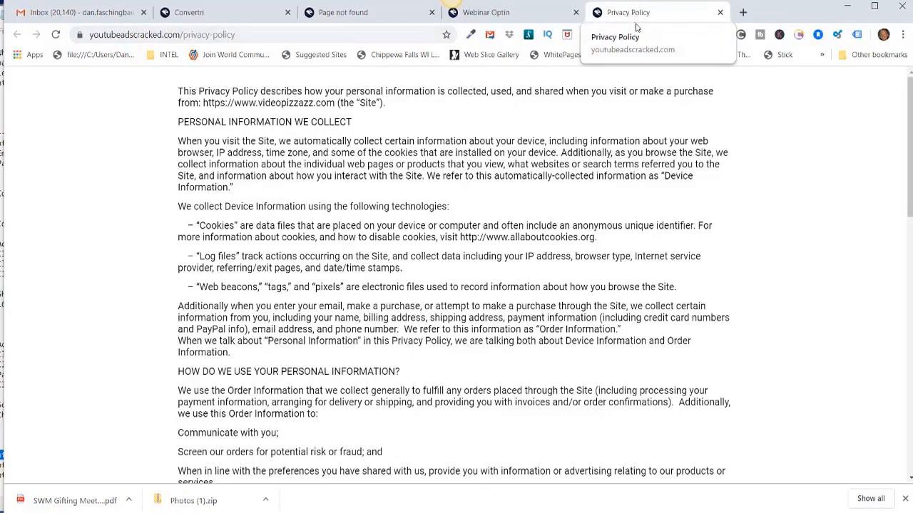
click(720, 12)
click(455, 363)
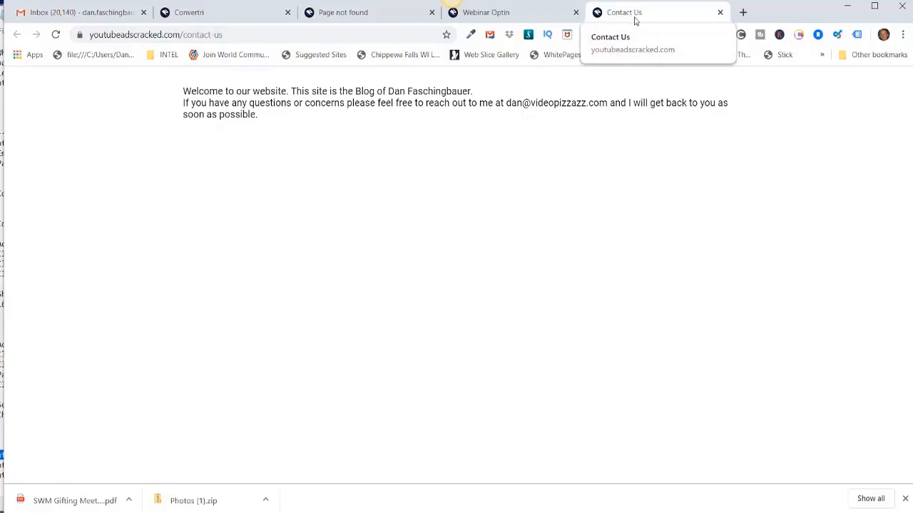
click(720, 12)
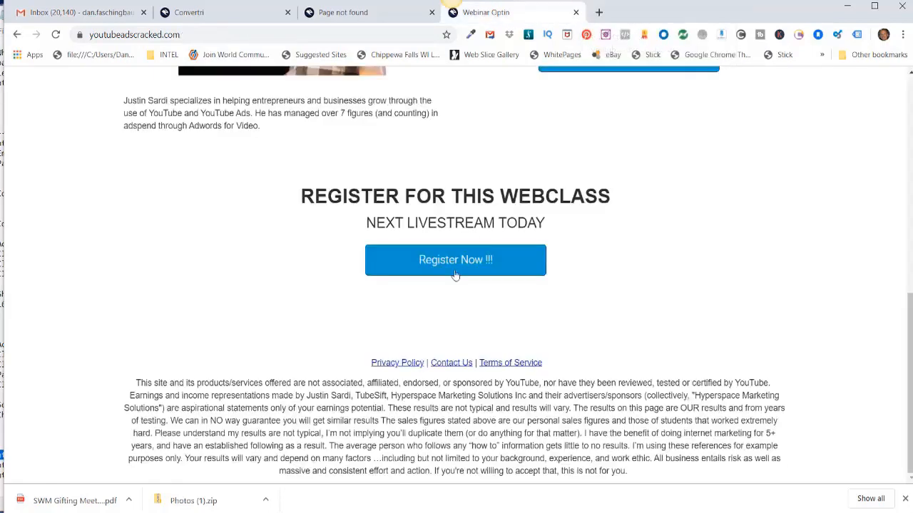
click(494, 364)
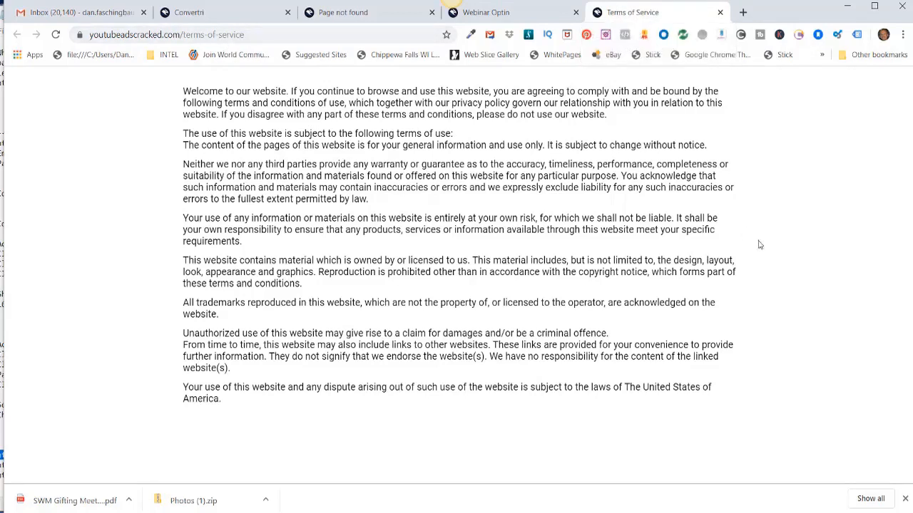
click(720, 13)
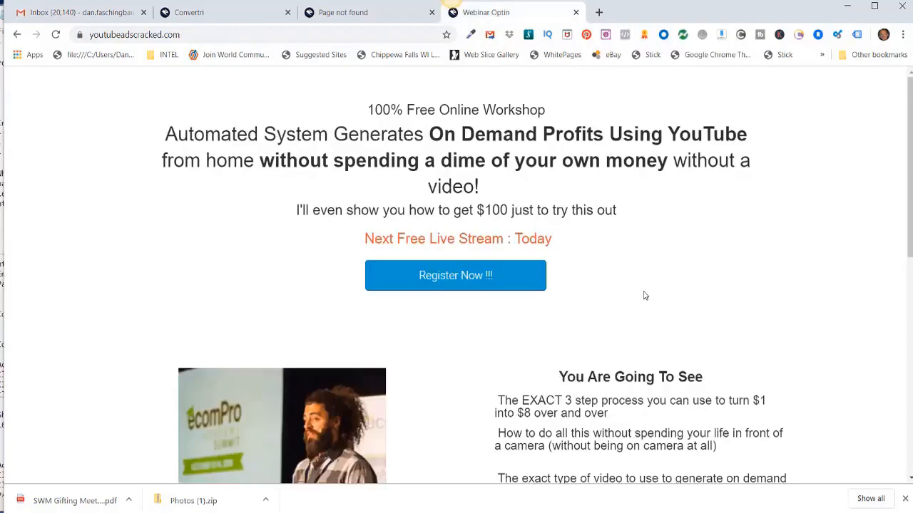